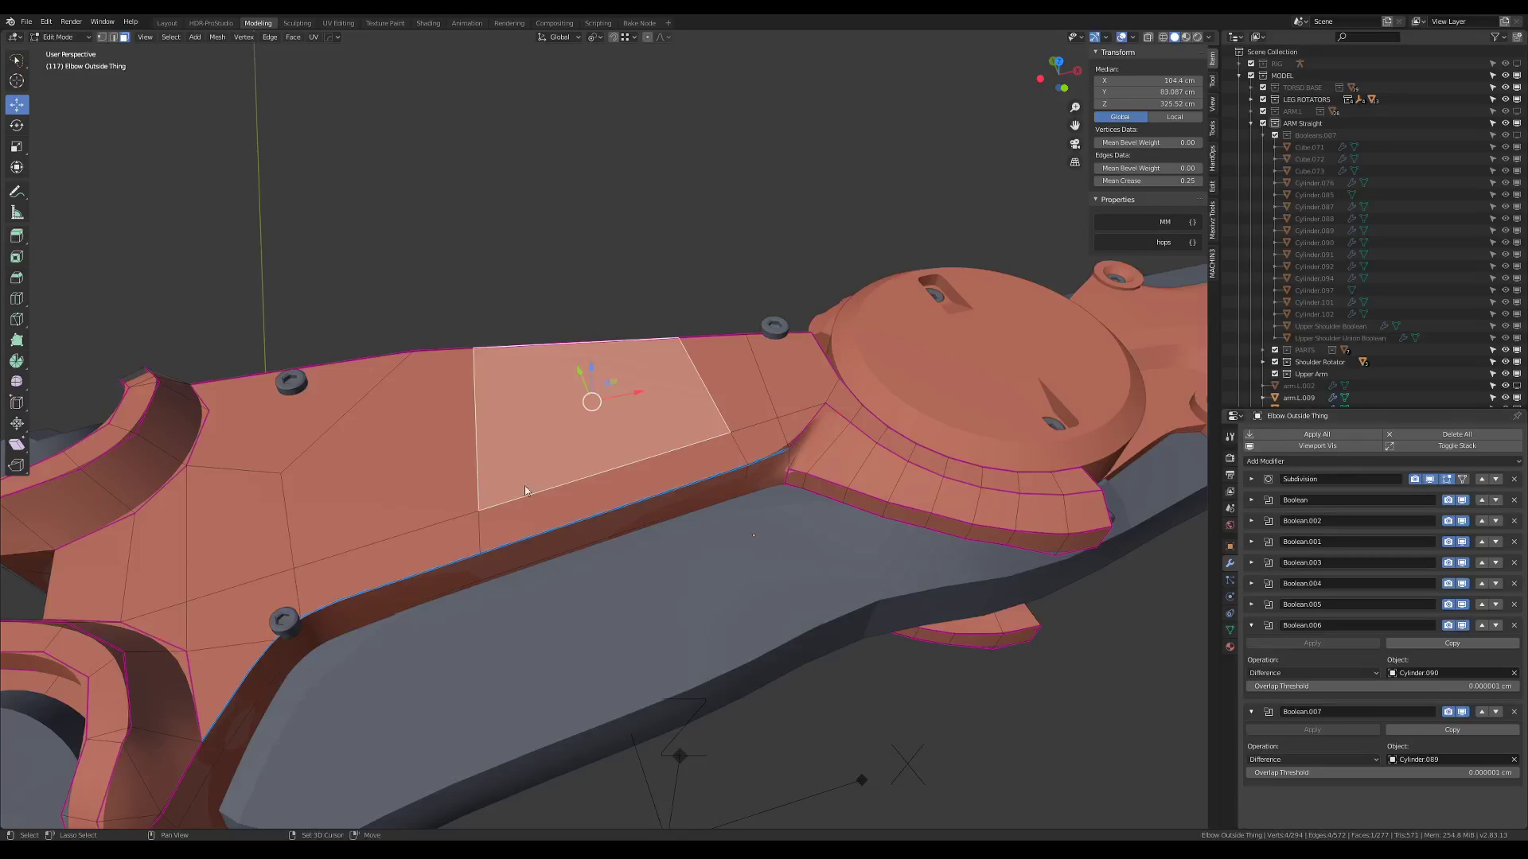
# Select the strip of faces running along the arm panel's outer long edge, from the hooked end to the elbow
pyautogui.moveTo(547, 447); pyautogui.dragTo(431, 553, button='middle')
pyautogui.keyDown('ctrl'); pyautogui.click(509, 592); pyautogui.keyUp('ctrl')
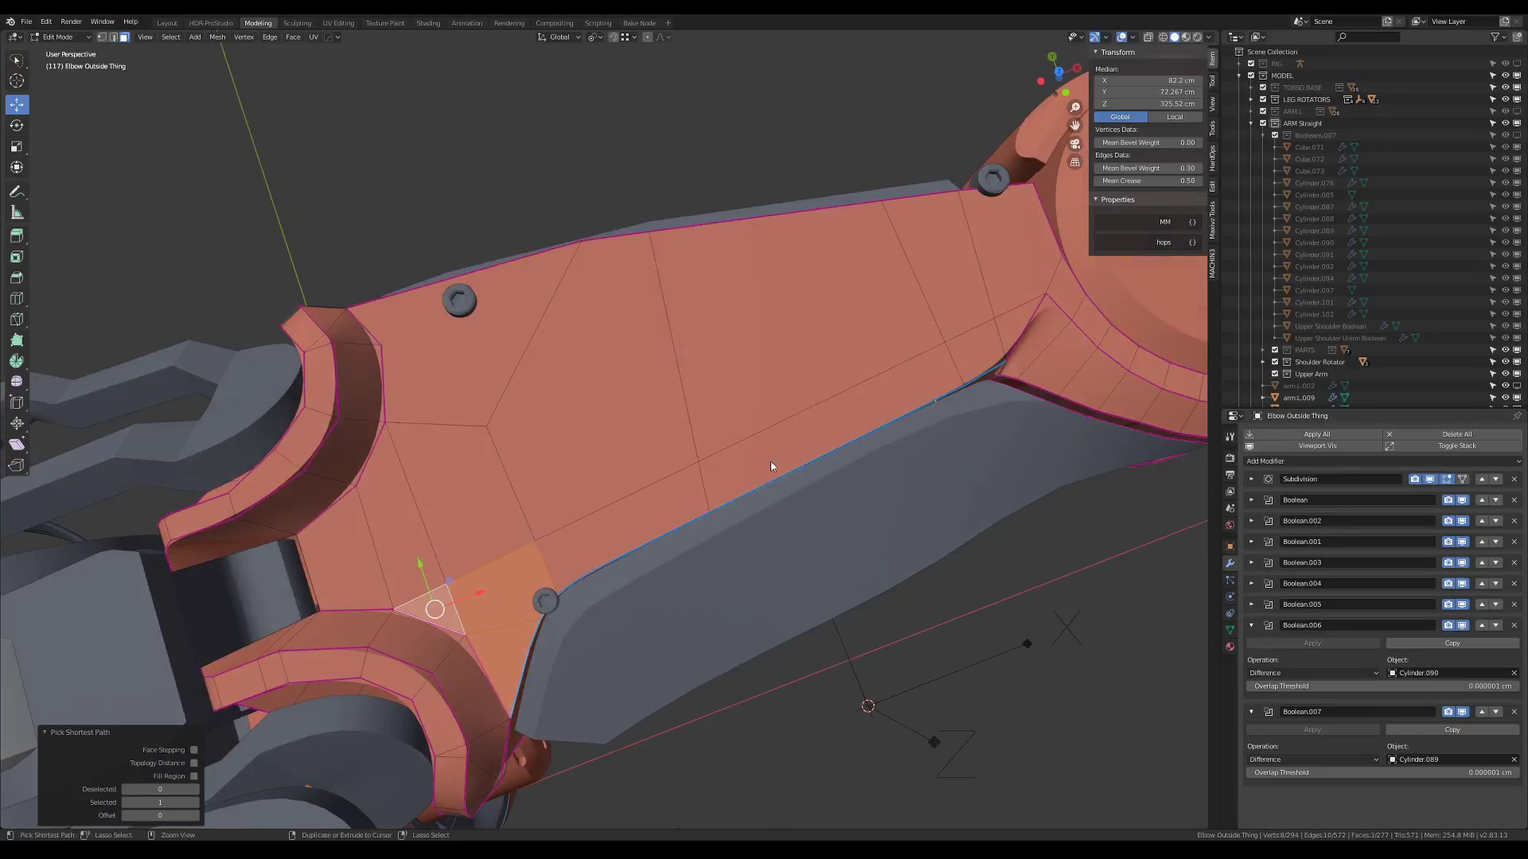
pyautogui.keyDown('ctrl'); pyautogui.click(1007, 336); pyautogui.keyUp('ctrl')
pyautogui.moveTo(1007, 336); pyautogui.dragTo(491, 418, button='middle')
pyautogui.moveTo(653, 541); pyautogui.dragTo(618, 493, button='middle')
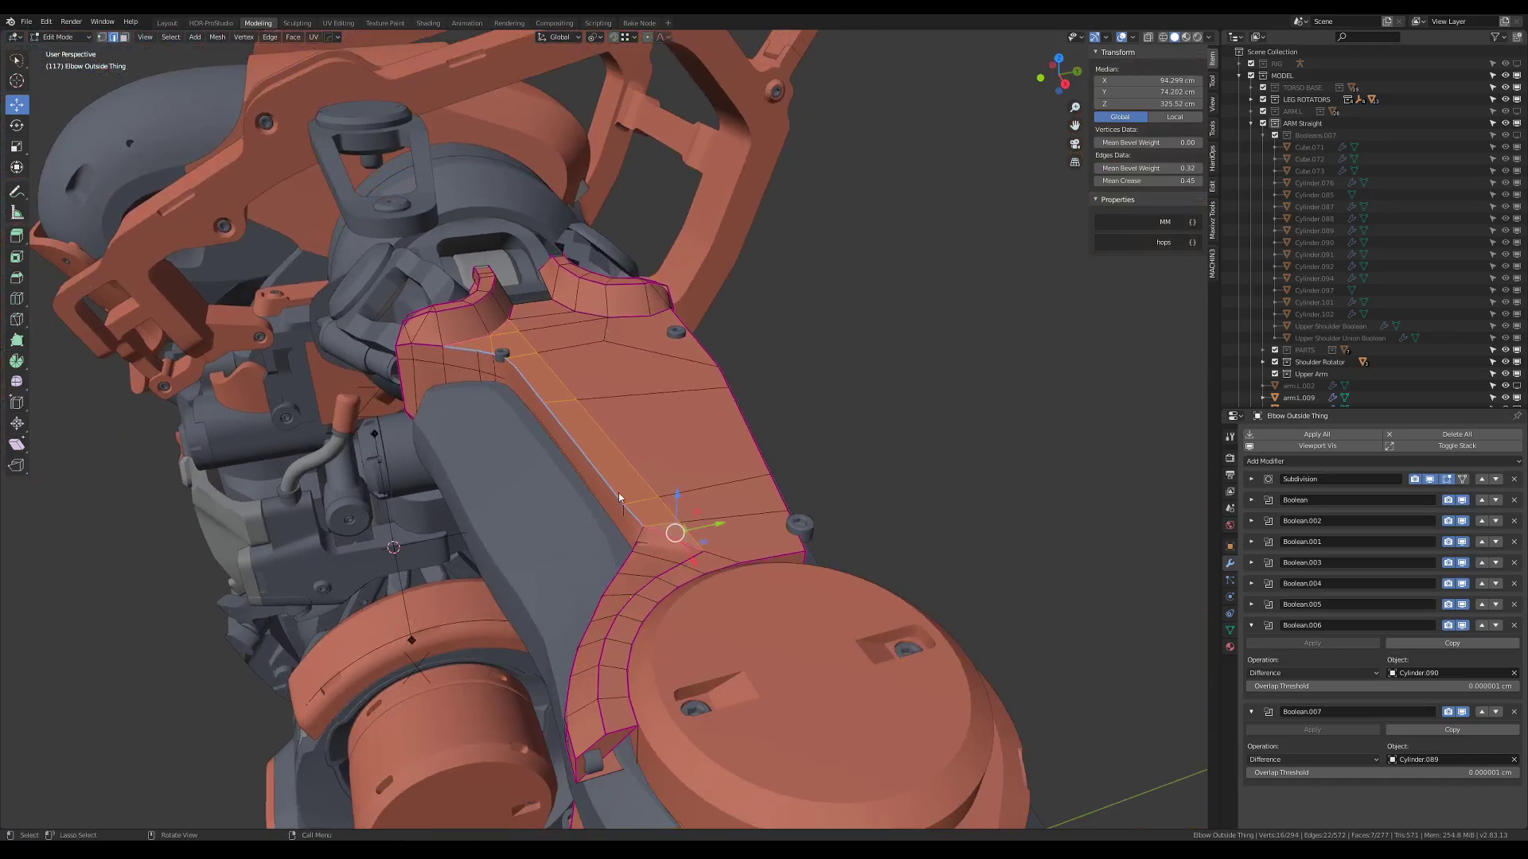
# Dissolve the lengthwise edge path that borders the strip on the arm panel
pyautogui.click(612, 441)
pyautogui.hotkey('ctrl', 'e')
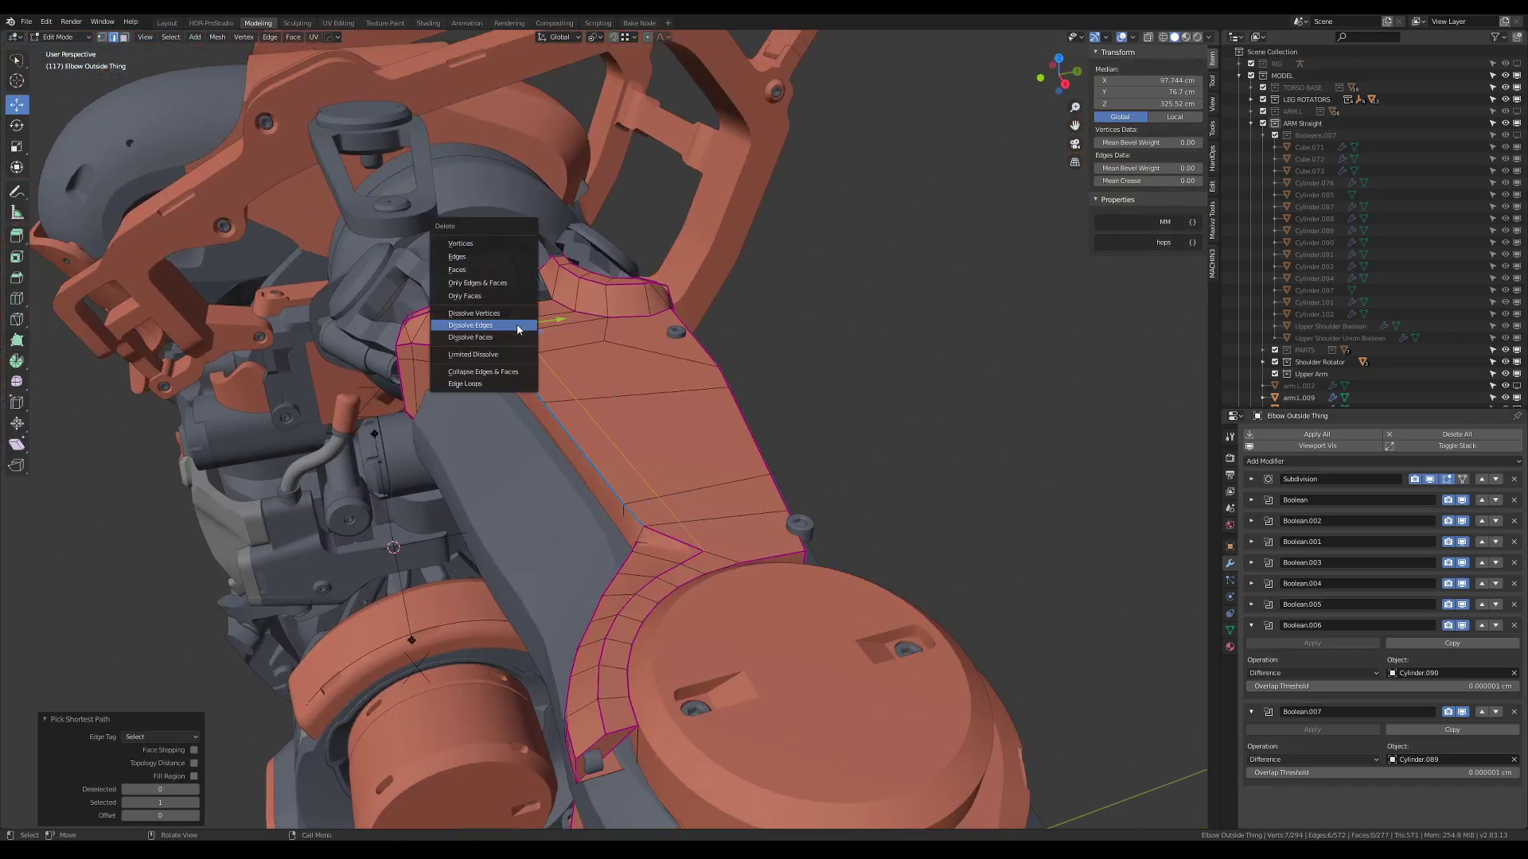
pyautogui.click(517, 322)
pyautogui.press('Tab')
# Compare the panel with the surrounding arm parts in object mode and undo the edge dissolve
pyautogui.moveTo(560, 313); pyautogui.dragTo(651, 535, button='middle')
pyautogui.scroll(1, 672, 393)
pyautogui.click(632, 446)
pyautogui.scroll(2, 597, 395)
pyautogui.scroll(3, 699, 433)
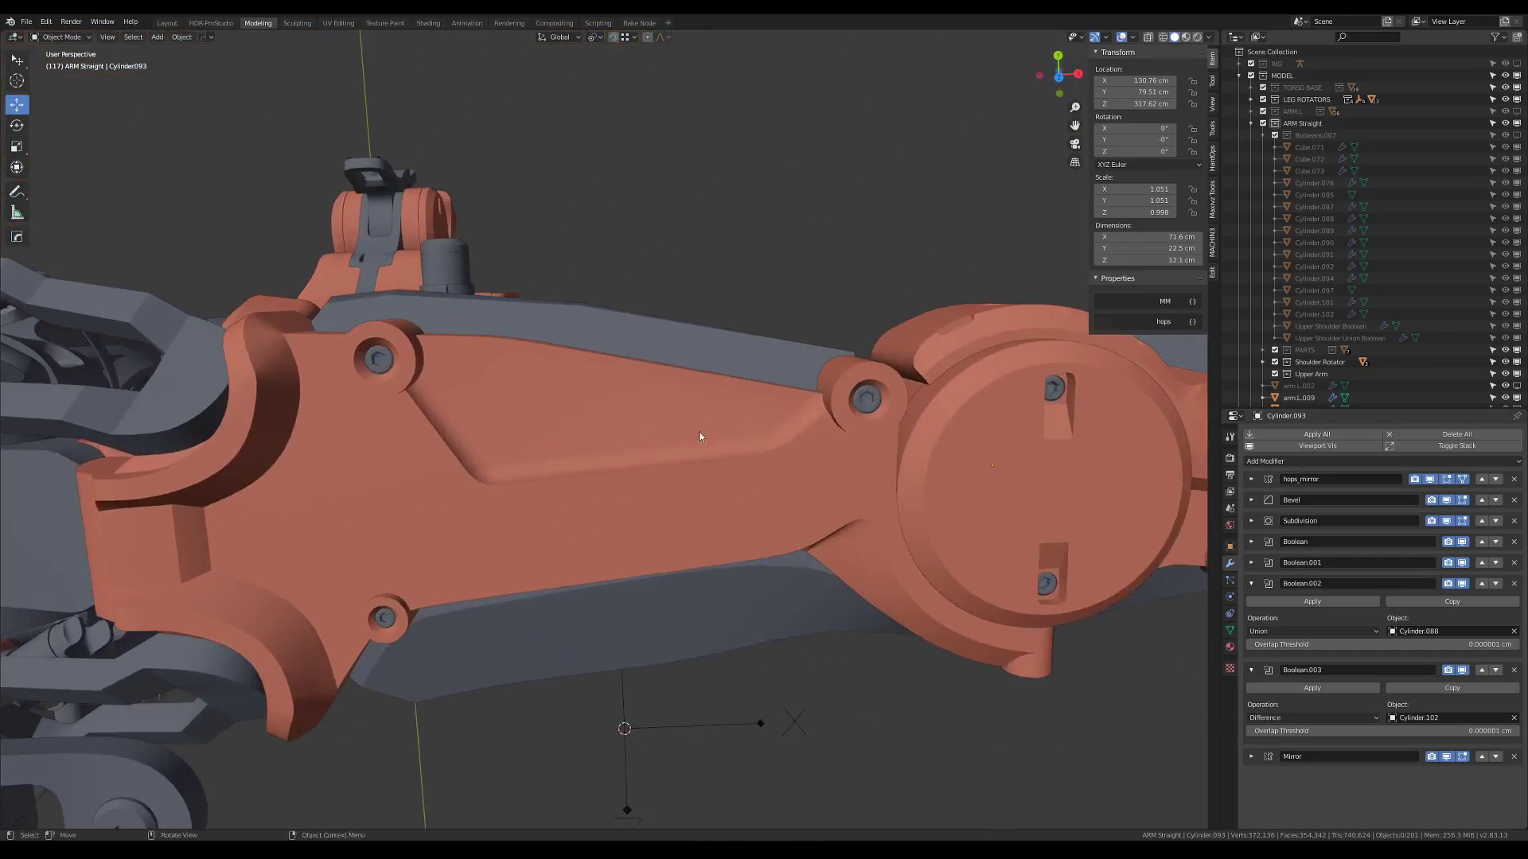
pyautogui.click(709, 416)
pyautogui.moveTo(699, 433); pyautogui.dragTo(918, 452, button='middle')
pyautogui.press('Tab')
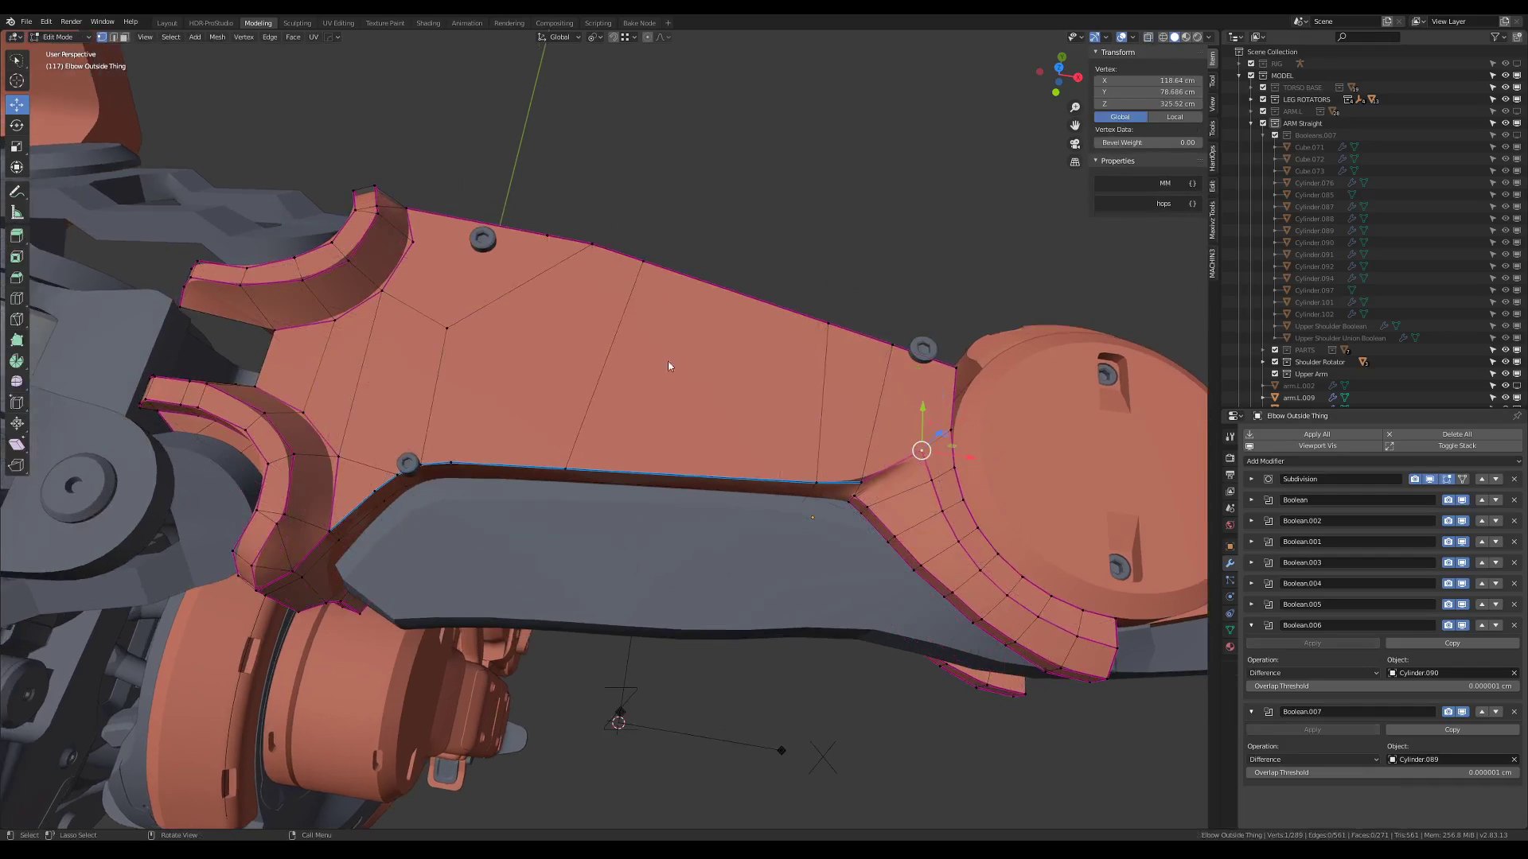
pyautogui.hotkey('alt', 'a')
# Isolate the arm panel in local view and select the face strip along its outer long edge
pyautogui.moveTo(310, 410); pyautogui.dragTo(516, 389, button='middle')
pyautogui.press('KP_Divide')
pyautogui.click(375, 476)
pyautogui.keyDown('ctrl'); pyautogui.click(385, 409); pyautogui.keyUp('ctrl')
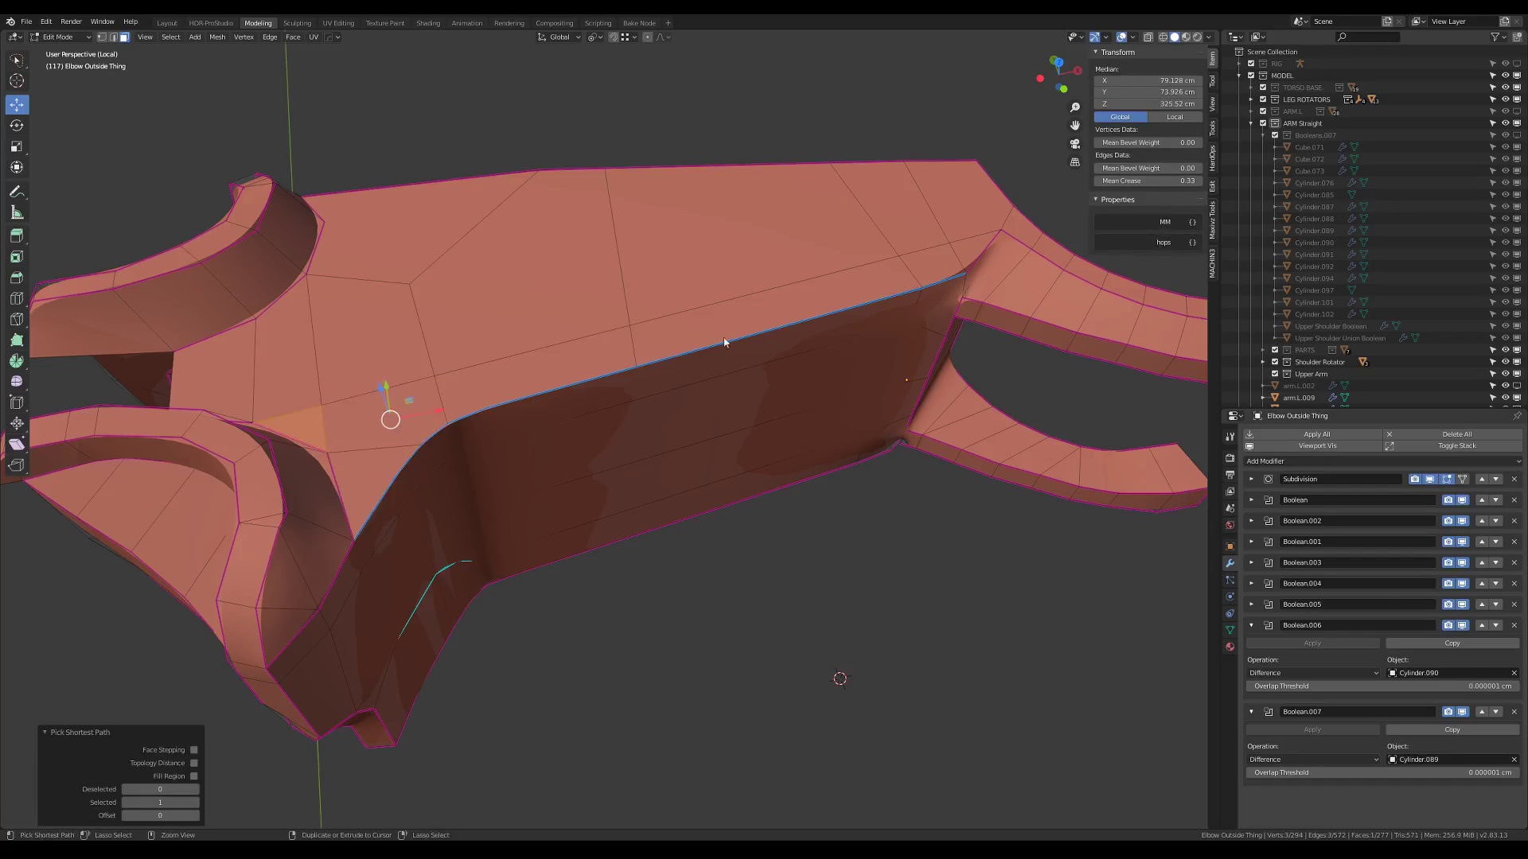
pyautogui.keyDown('ctrl'); pyautogui.click(953, 259); pyautogui.keyUp('ctrl')
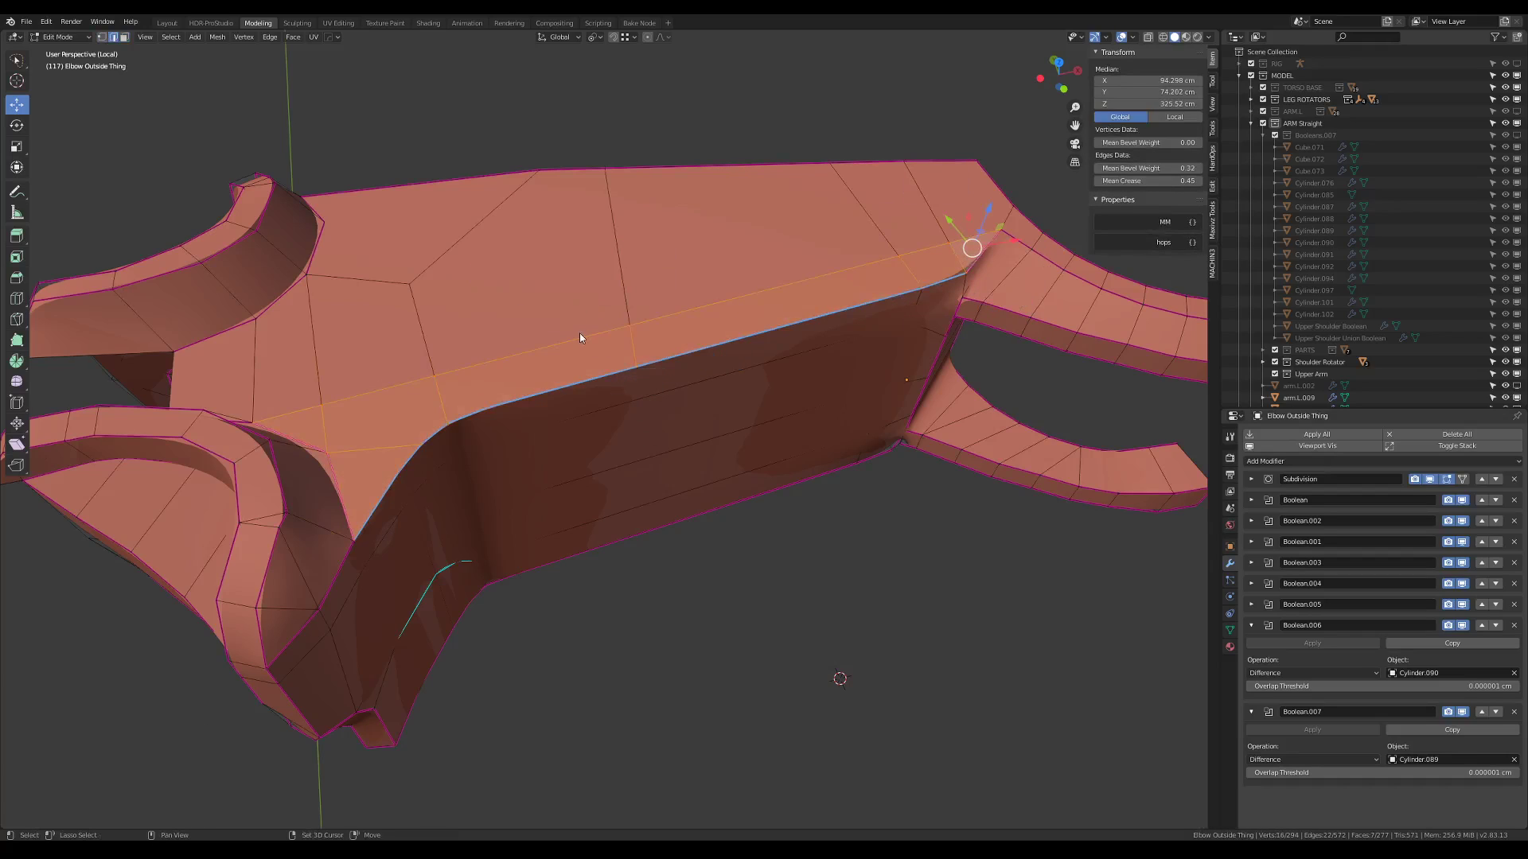
# Apply Rotate Face to the selected strip and tilt it around the Y axis
pyautogui.hotkey('ctrl', 'f')
pyautogui.click(689, 389)
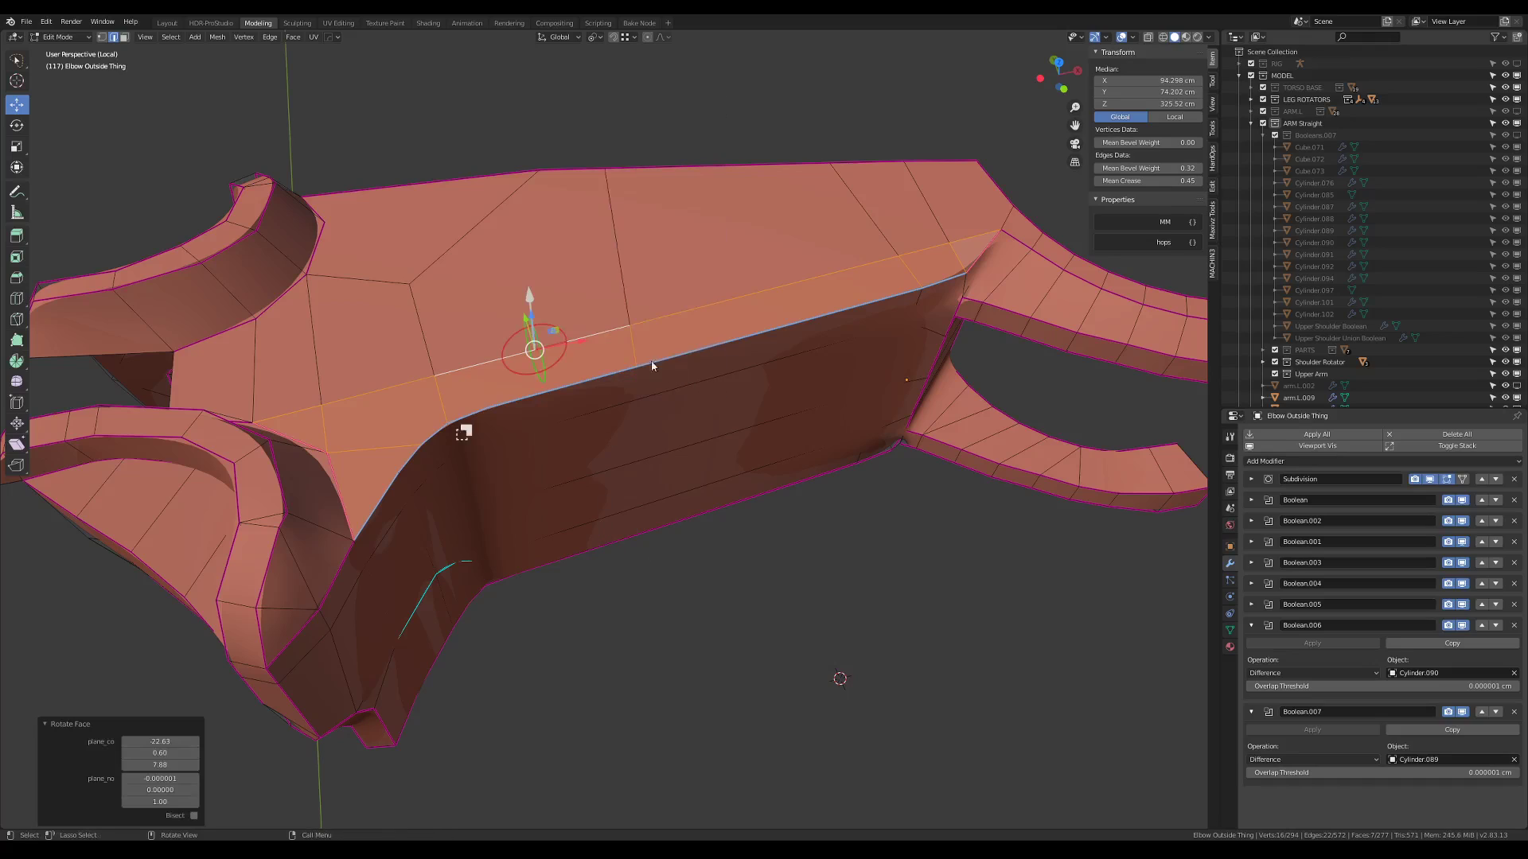
pyautogui.moveTo(646, 360); pyautogui.dragTo(588, 285, button='middle')
pyautogui.press('r')
pyautogui.press('y')
pyautogui.press('Escape')
pyautogui.press('r')
pyautogui.press('y')
pyautogui.click(594, 369)
pyautogui.press('r')
pyautogui.press('y')
pyautogui.click(601, 333)
# Hide the modifiers in the viewport and crease the lengthwise edge path where the strip meets the main panel face
pyautogui.hotkey('alt', 'v')
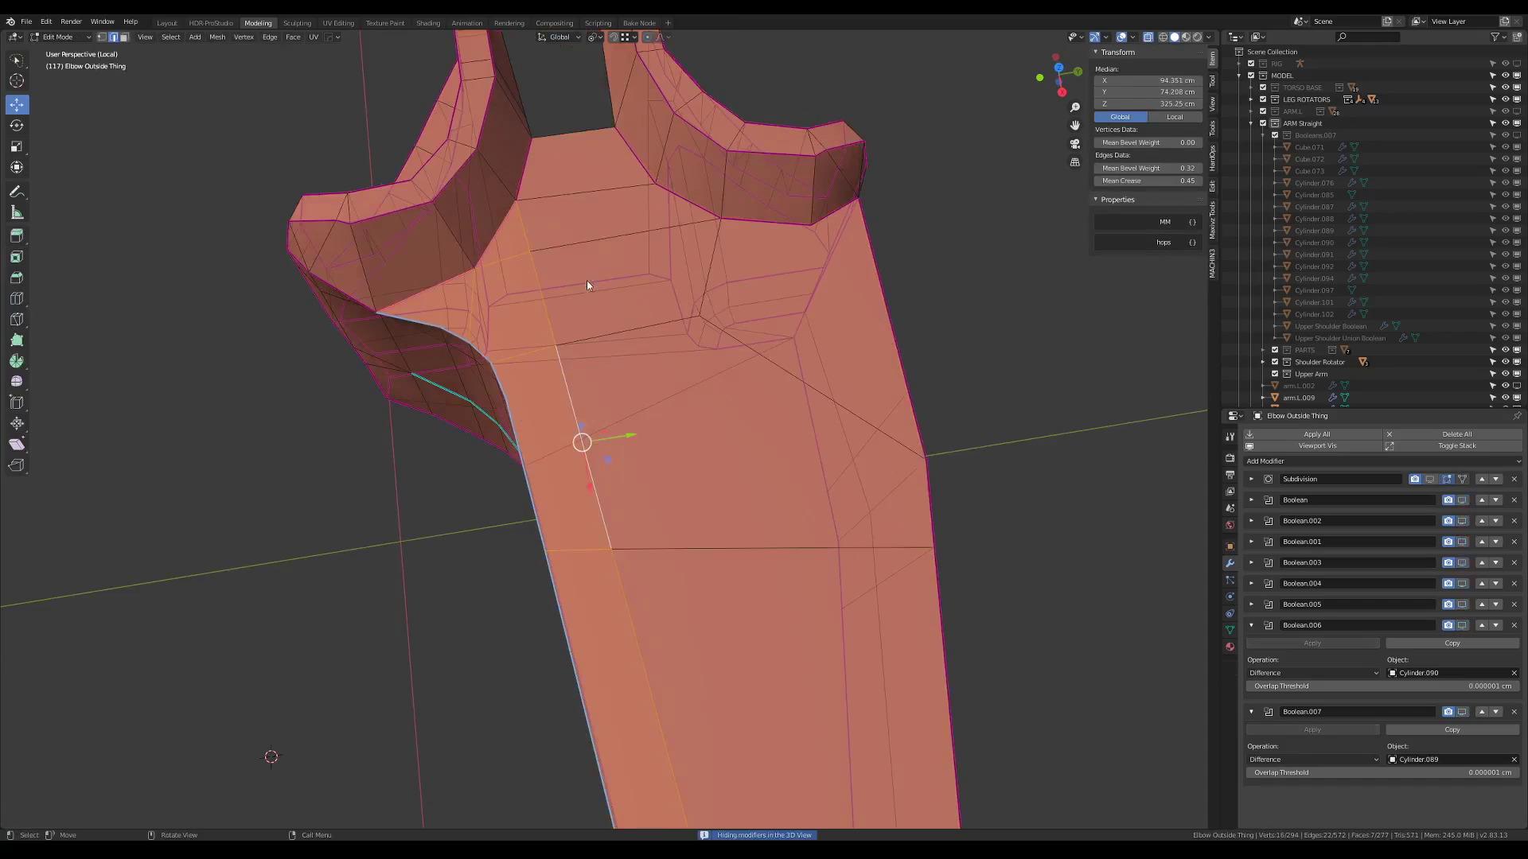
pyautogui.scroll(-2, 586, 280)
pyautogui.hotkey('ctrl', 'tab')
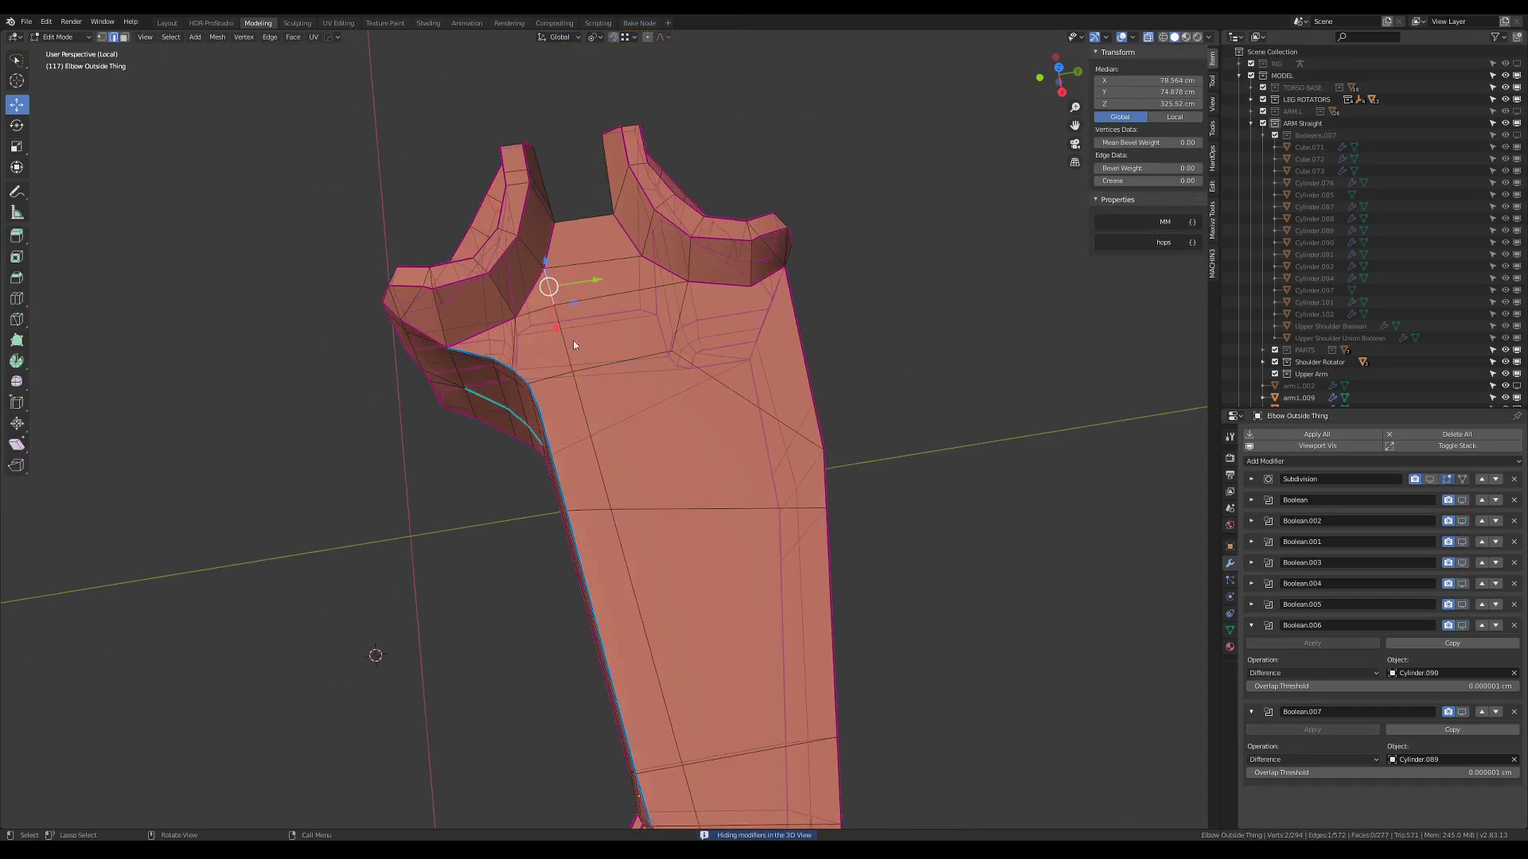
pyautogui.moveTo(574, 343); pyautogui.dragTo(657, 644, button='middle')
pyautogui.keyDown('ctrl'); pyautogui.click(673, 712); pyautogui.keyUp('ctrl')
pyautogui.hotkey('ctrl', 'Tab')
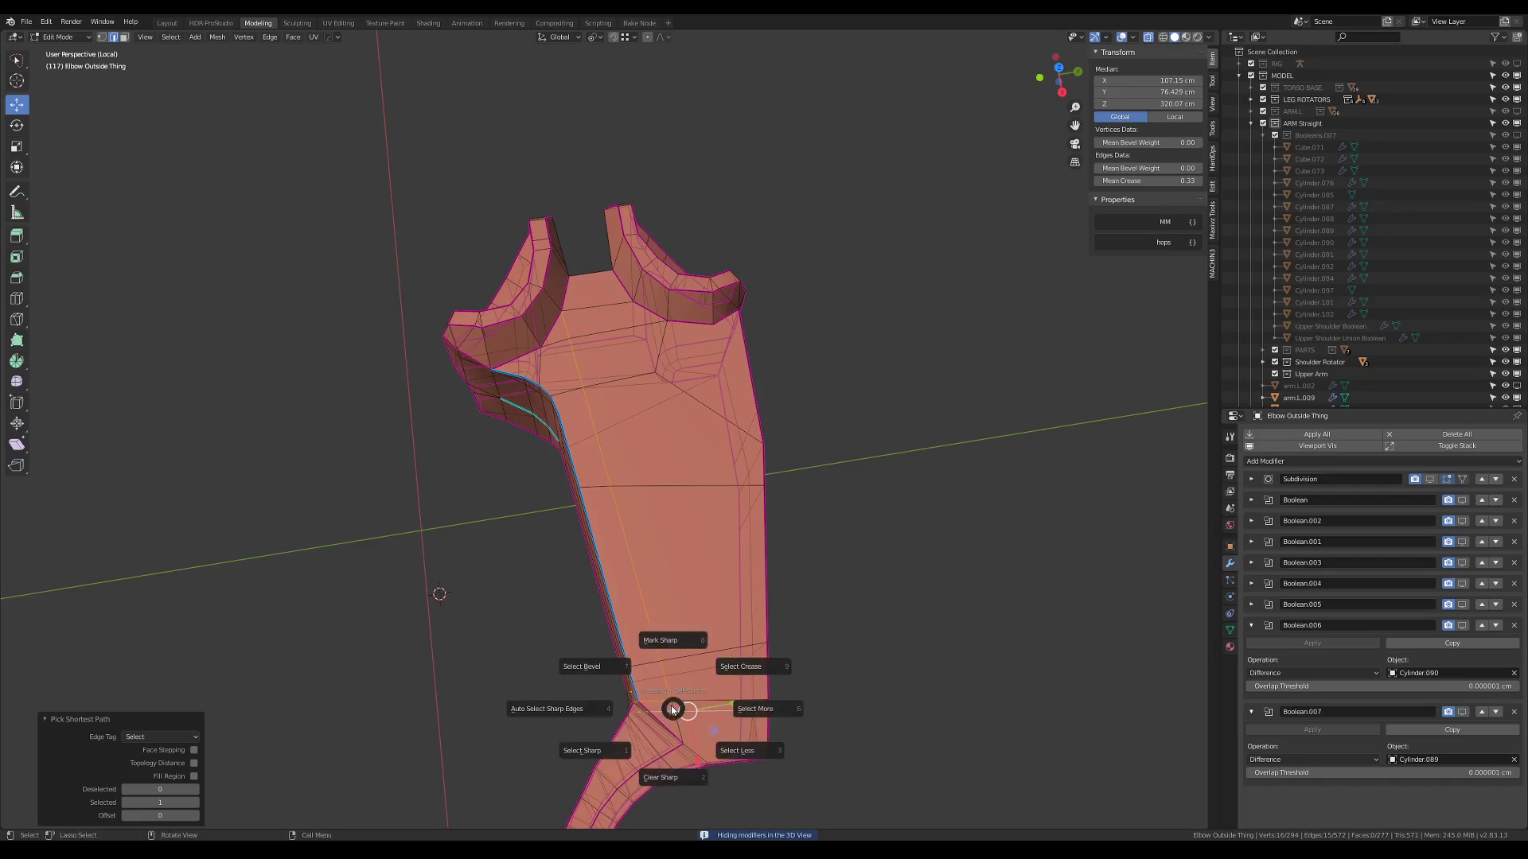
pyautogui.click(672, 709)
pyautogui.keyDown('ctrl'); pyautogui.click(563, 321); pyautogui.keyUp('ctrl')
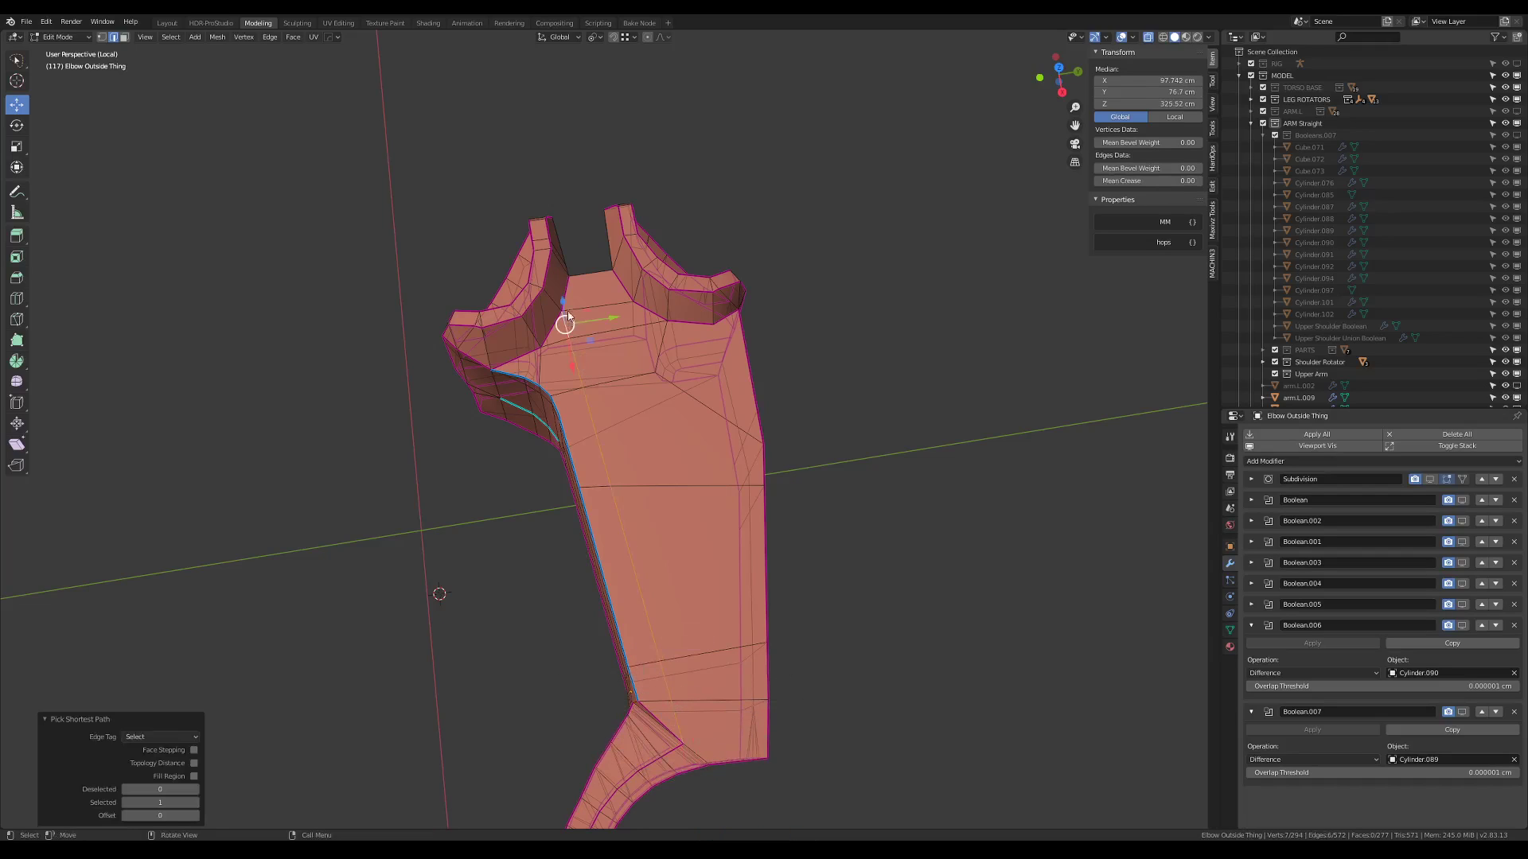
pyautogui.hotkey('ctrl', 'e')
pyautogui.click(854, 253)
pyautogui.moveTo(1200, 182); pyautogui.dragTo(1180, 181)
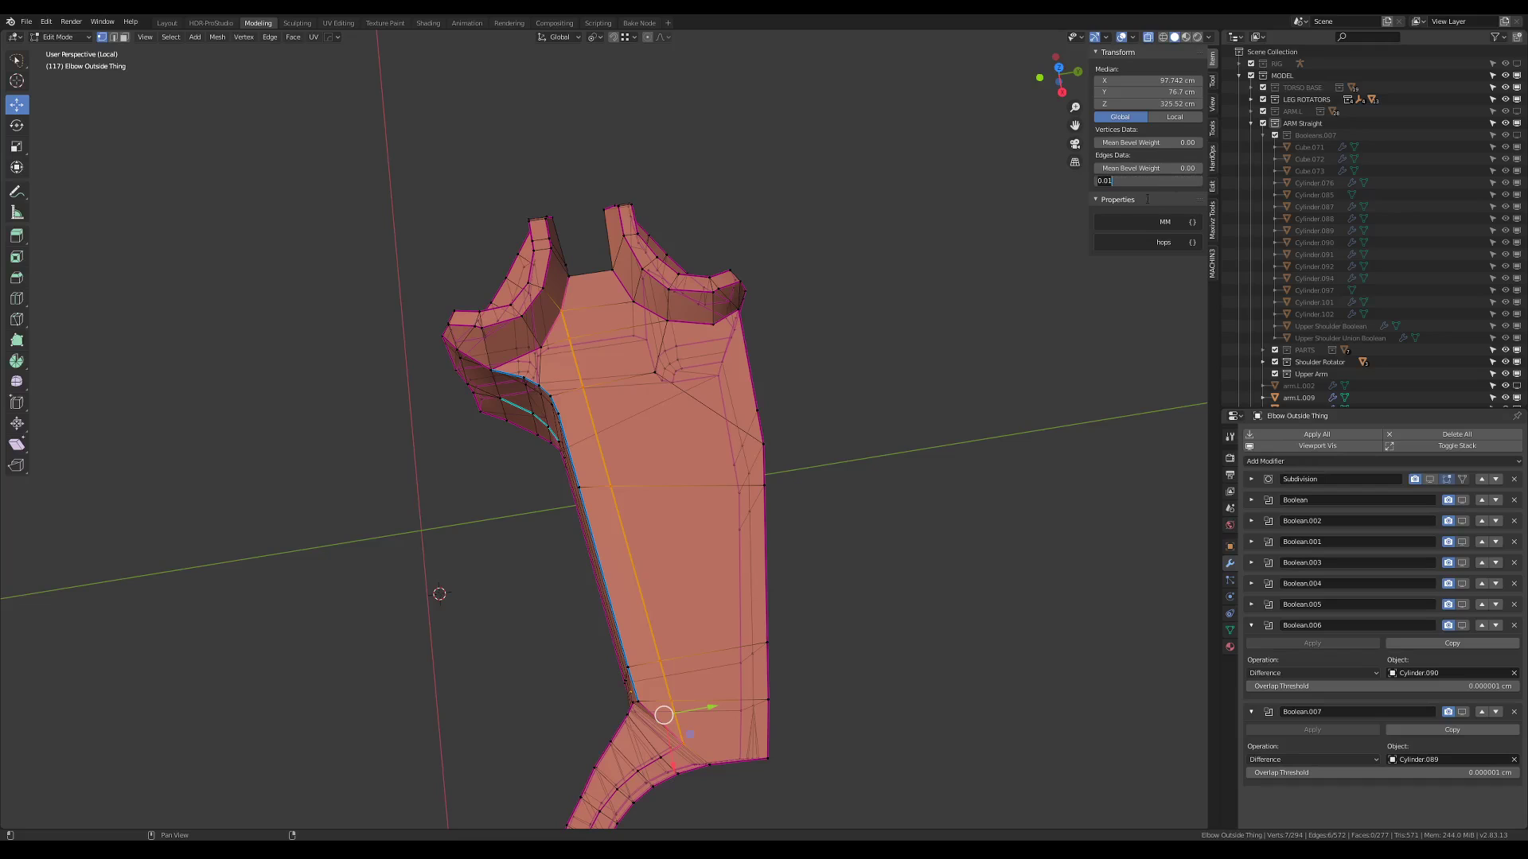
pyautogui.press('Tab')
# Leave local view and lower the vertex at the base of the panel's outer hook by about 1.05 cm on Z
pyautogui.click(665, 250)
pyautogui.moveTo(665, 318); pyautogui.dragTo(533, 421, button='middle')
pyautogui.press('KP_Divide')
pyautogui.scroll(8, 609, 441)
pyautogui.press('Tab')
pyautogui.click(543, 422)
pyautogui.hotkey('ctrl', '`')
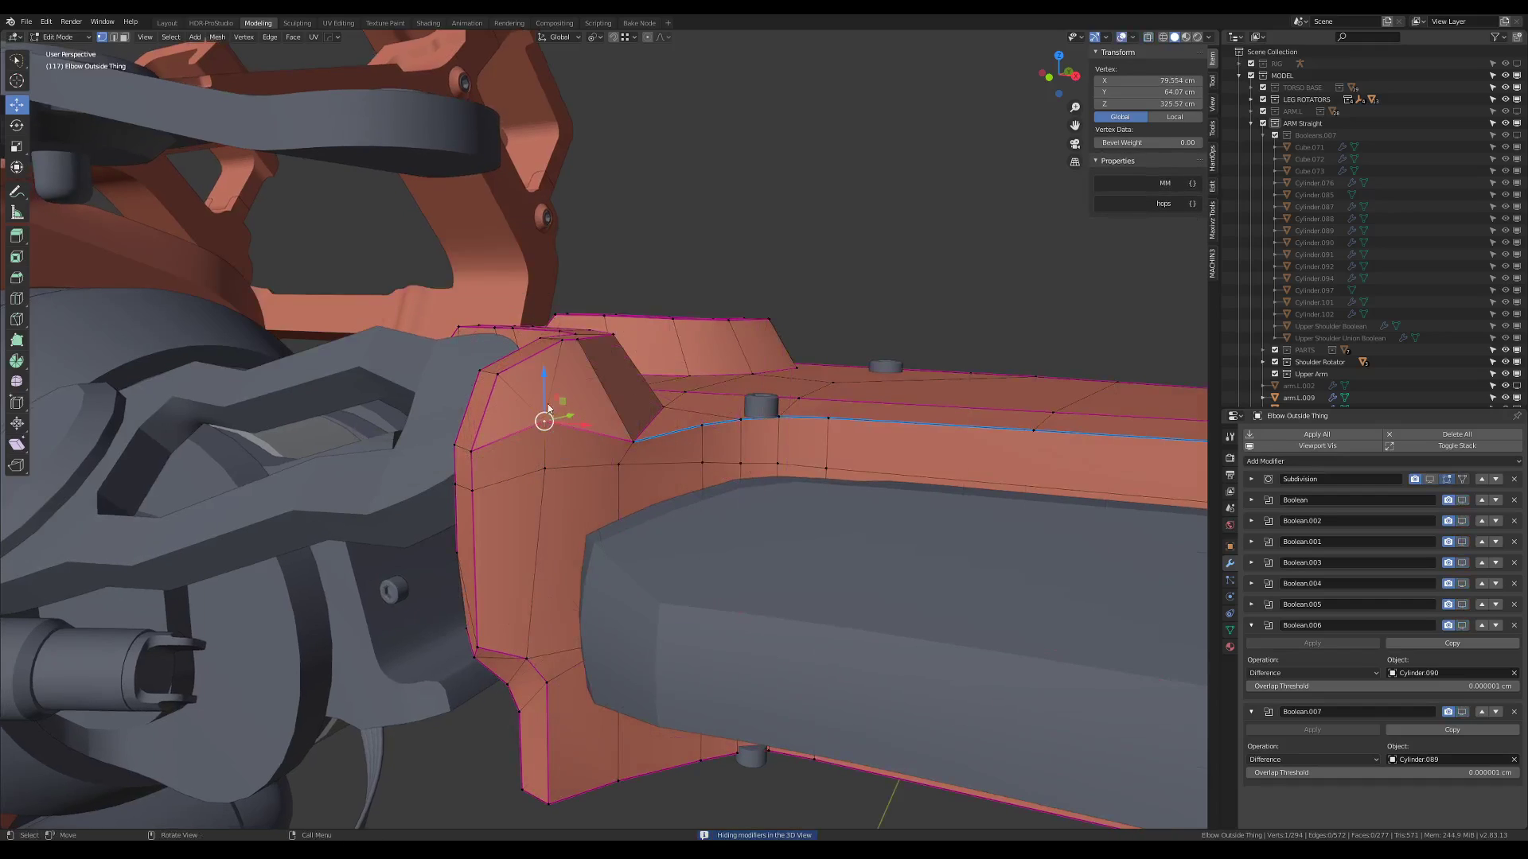
pyautogui.moveTo(544, 397); pyautogui.dragTo(599, 441)
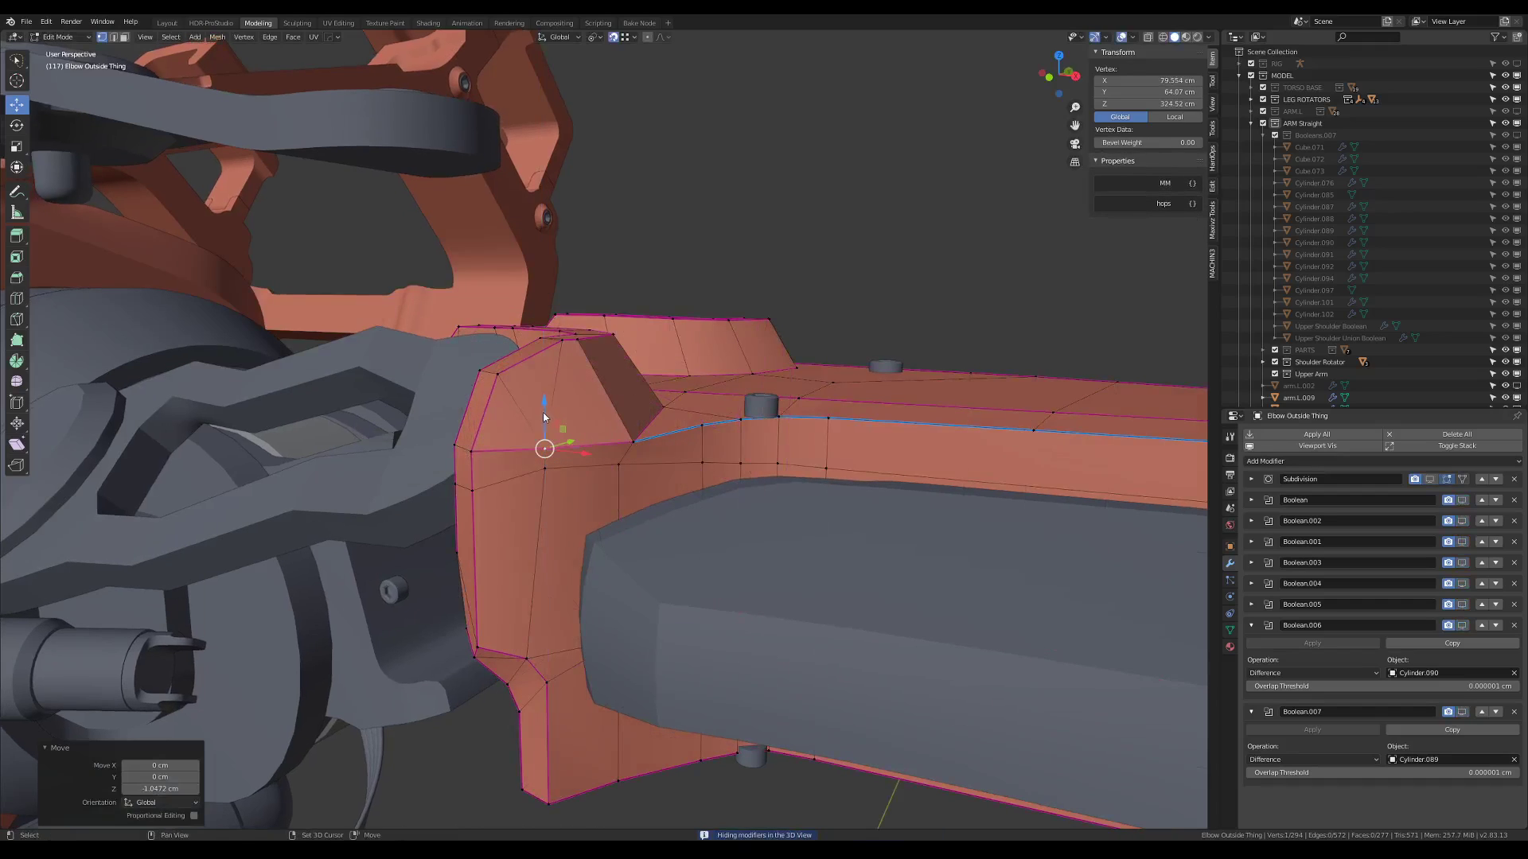
# Dissolve the short edge beside the lowered vertex on the hook and show the modifiers again
pyautogui.press('2')
pyautogui.click(522, 417)
pyautogui.hotkey('ctrl', 'x')
pyautogui.hotkey('ctrl', '`')
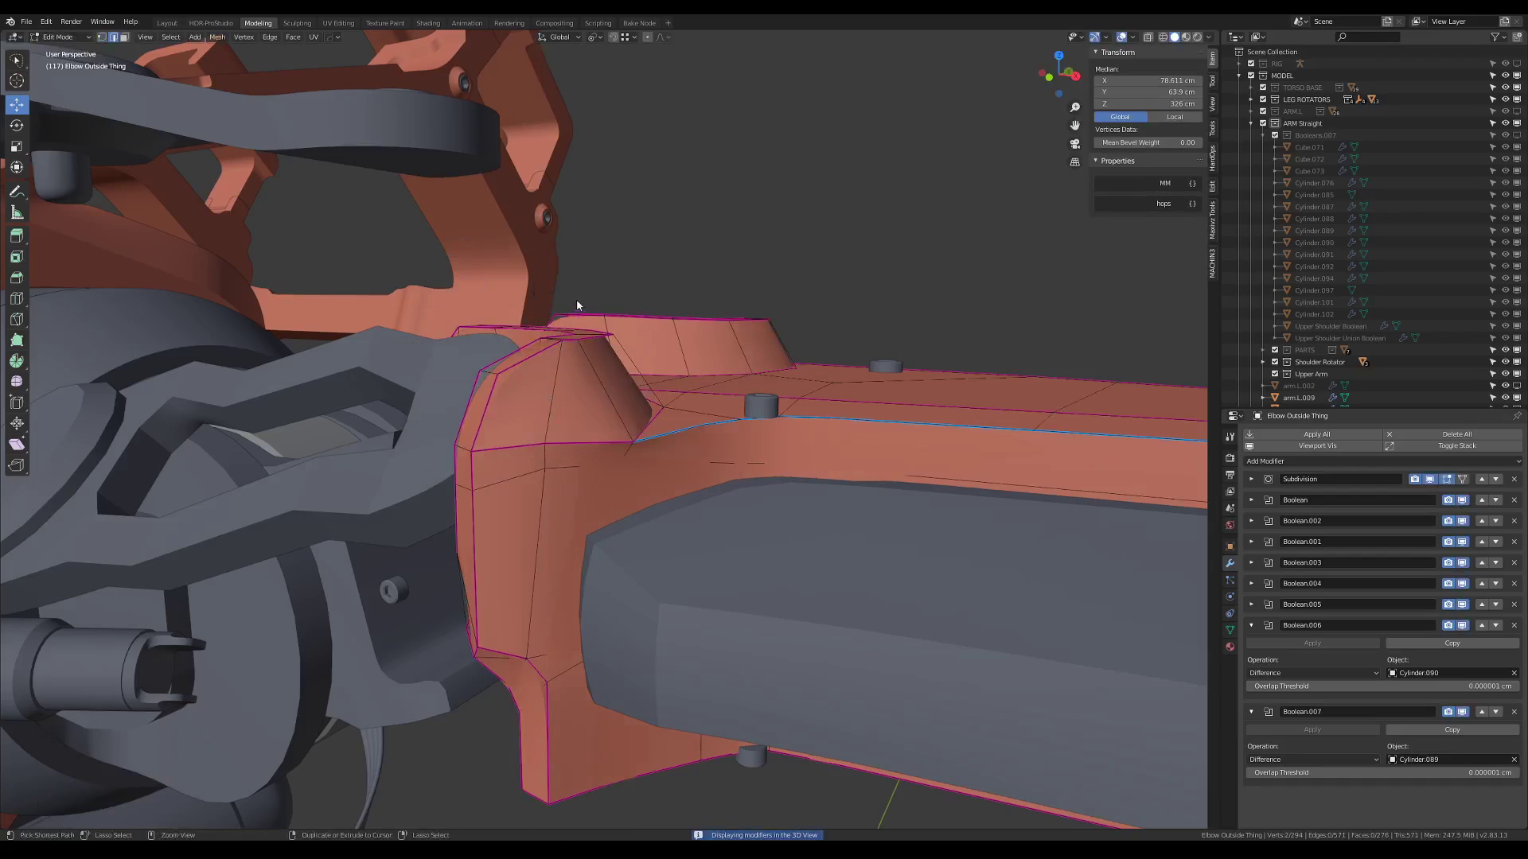
# Examine the reshaped arm panel in rendered shading from several angles and return to solid shading
pyautogui.press('Tab')
pyautogui.scroll(-5, 576, 304)
pyautogui.moveTo(573, 330)
pyautogui.mouseDown(button='middle')
pyautogui.moveTo(539, 505)
pyautogui.moveTo(573, 445)
pyautogui.mouseUp(button='middle')
pyautogui.press('z')
pyautogui.click(581, 342)
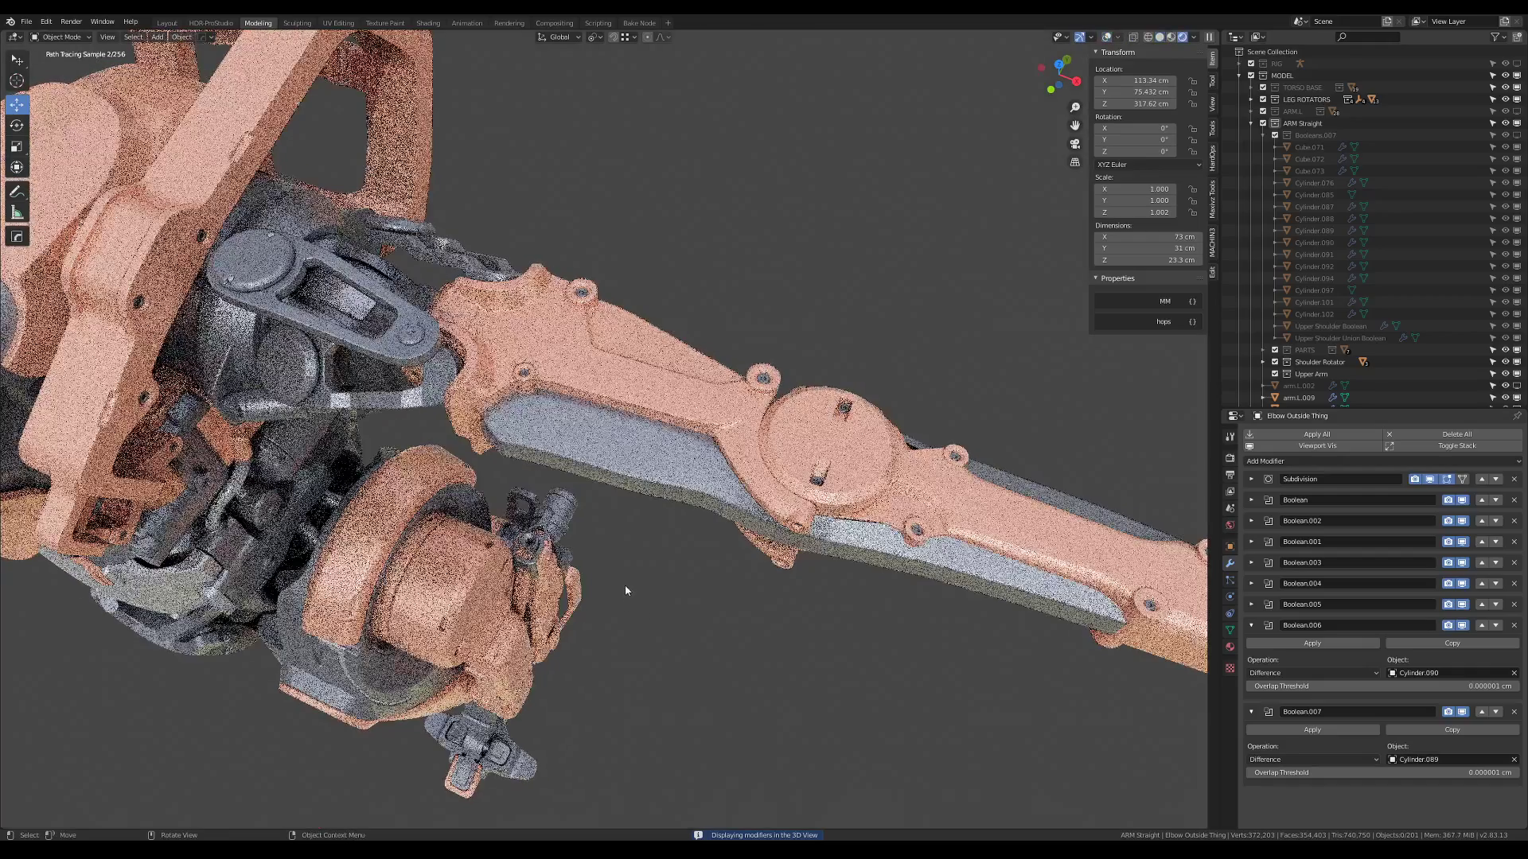
pyautogui.moveTo(651, 627); pyautogui.dragTo(636, 615, button='middle')
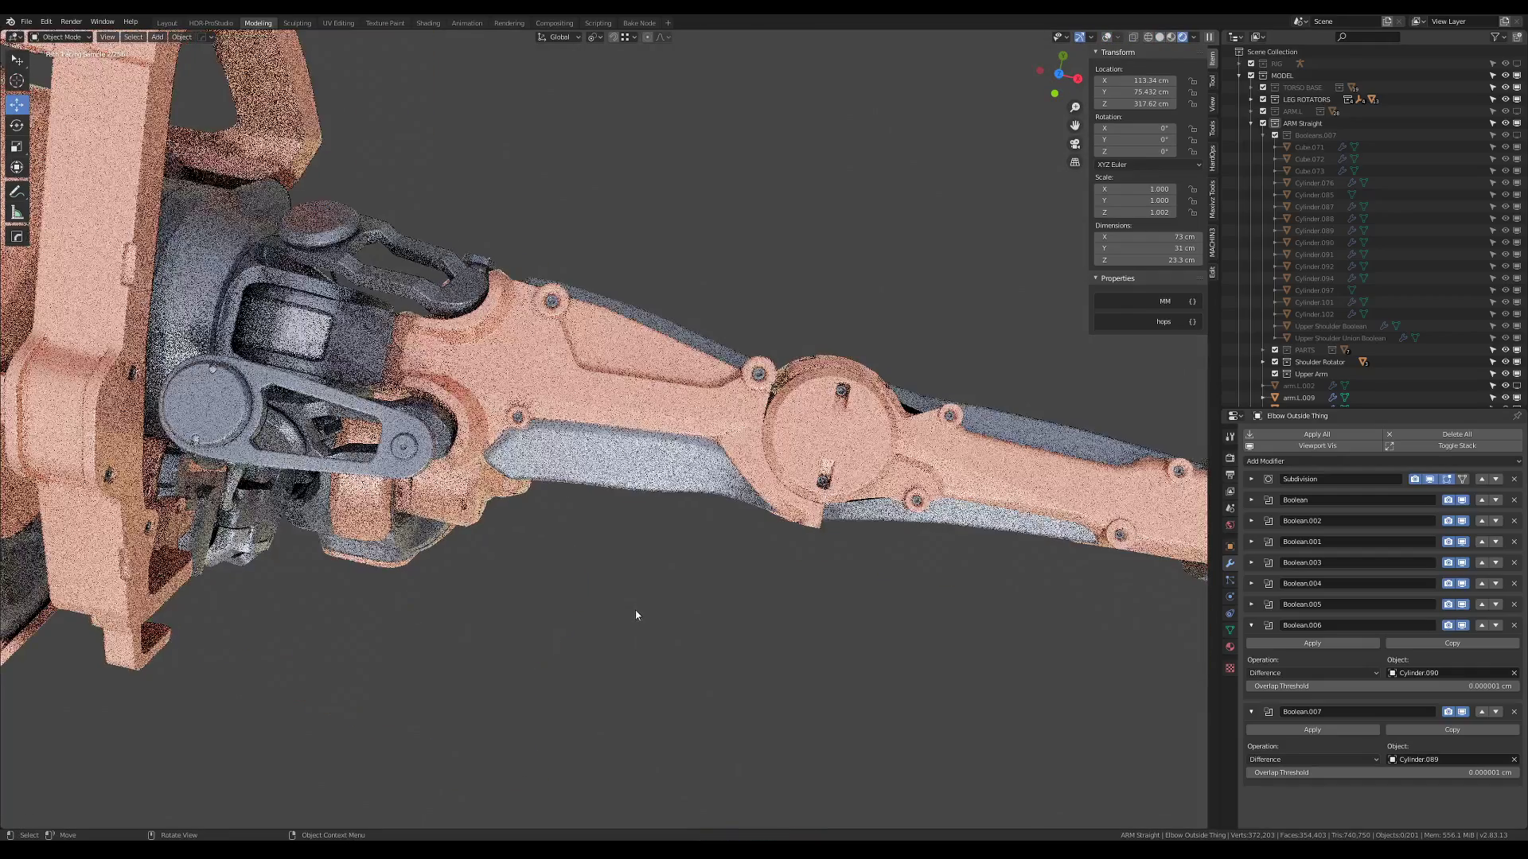
pyautogui.moveTo(603, 483)
pyautogui.mouseDown(button='middle')
pyautogui.moveTo(510, 405)
pyautogui.moveTo(644, 382)
pyautogui.moveTo(666, 299)
pyautogui.mouseUp(button='middle')
pyautogui.press('z')
pyautogui.click(493, 397)
# Isolate the panel without modifiers and cut a second lengthwise edge path from the inner hook to the elbow end
pyautogui.scroll(3, 587, 406)
pyautogui.press('KP_Divide')
pyautogui.scroll(3, 644, 382)
pyautogui.press('Tab')
pyautogui.click(729, 312)
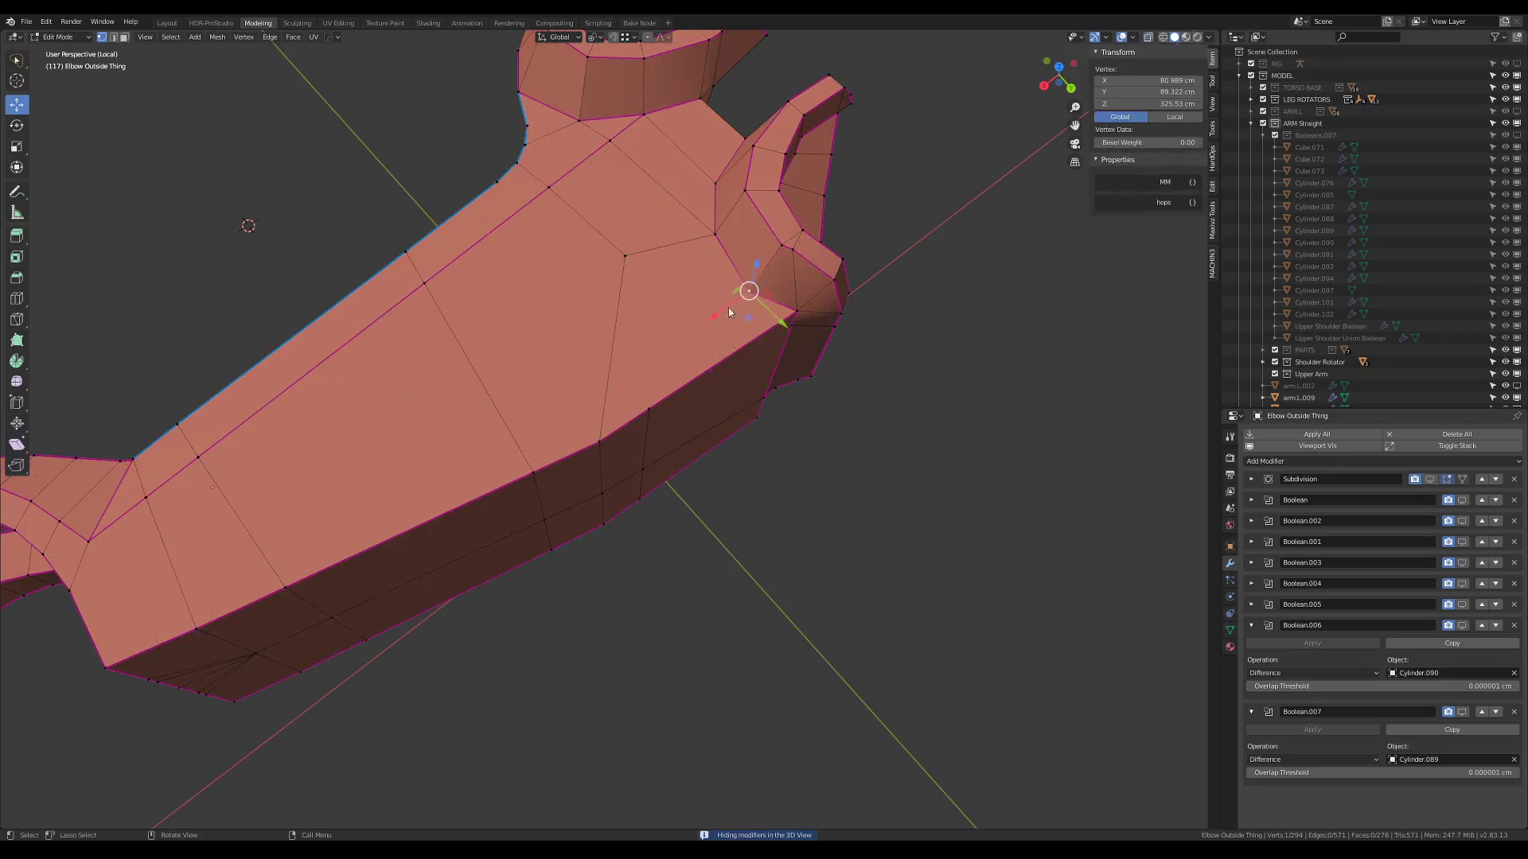
pyautogui.moveTo(126, 612); pyautogui.dragTo(596, 213, button='middle')
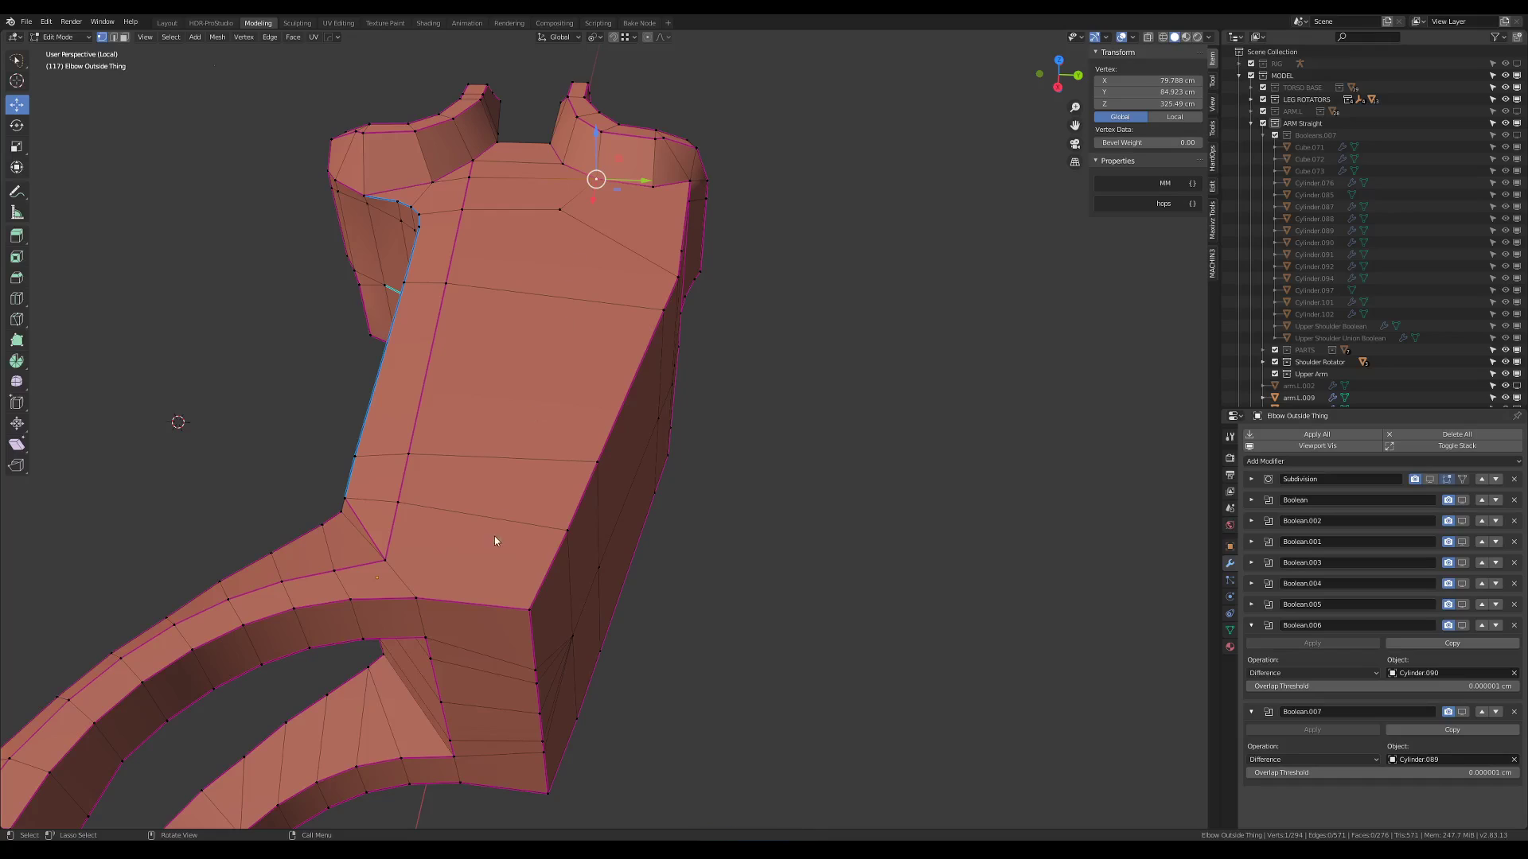
pyautogui.moveTo(428, 580); pyautogui.dragTo(552, 324, button='middle')
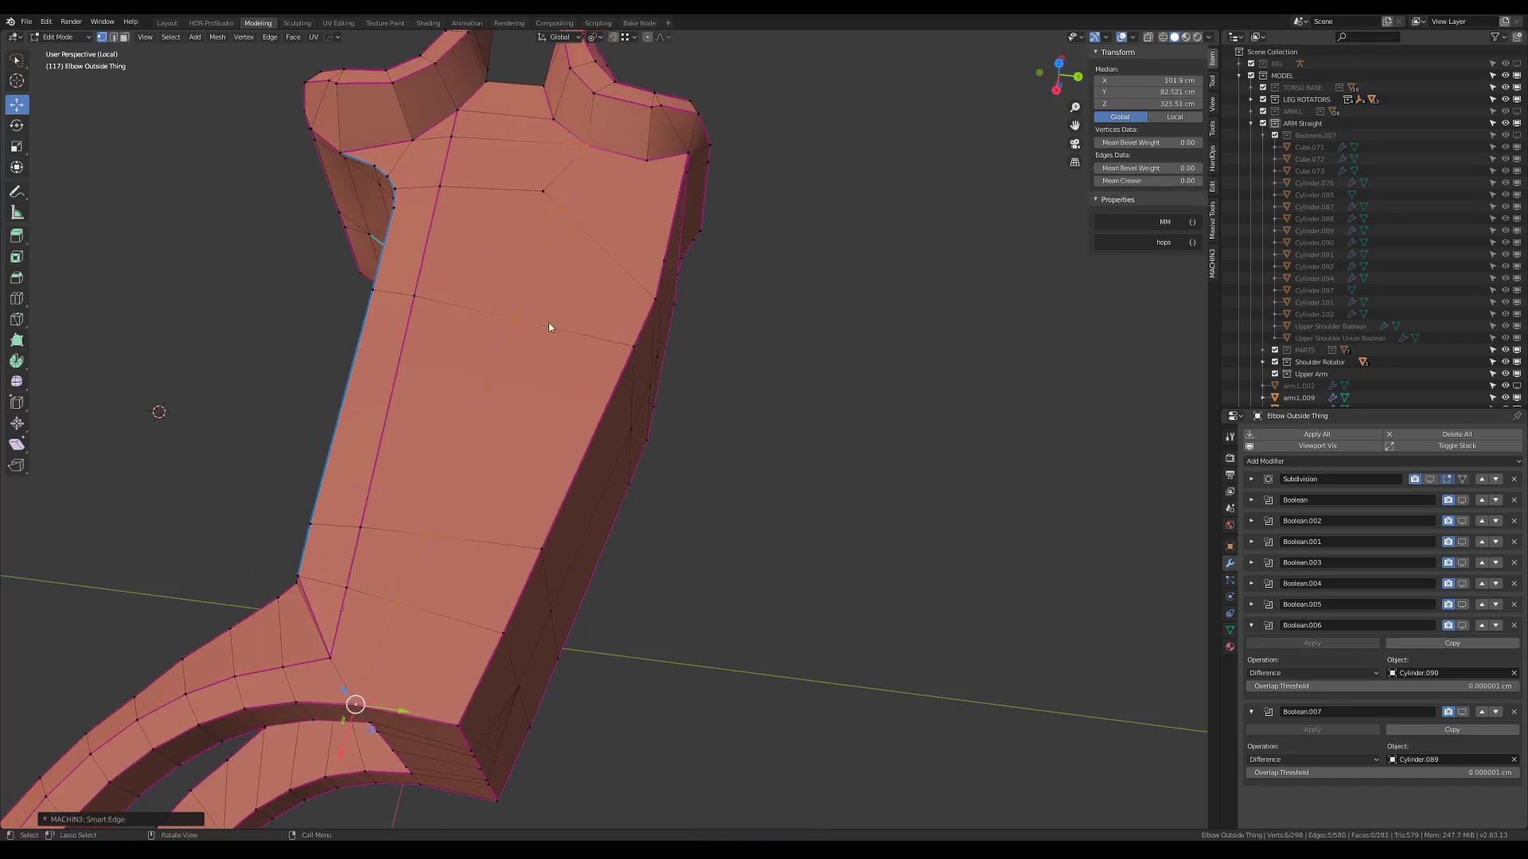
# Select the face strip beside the second lengthwise cut and tilt it with Rotate Face
pyautogui.click(442, 603)
pyautogui.keyDown('alt'); pyautogui.click(638, 222); pyautogui.keyUp('alt')
pyautogui.moveTo(638, 222); pyautogui.dragTo(594, 259, button='middle')
pyautogui.press('2')
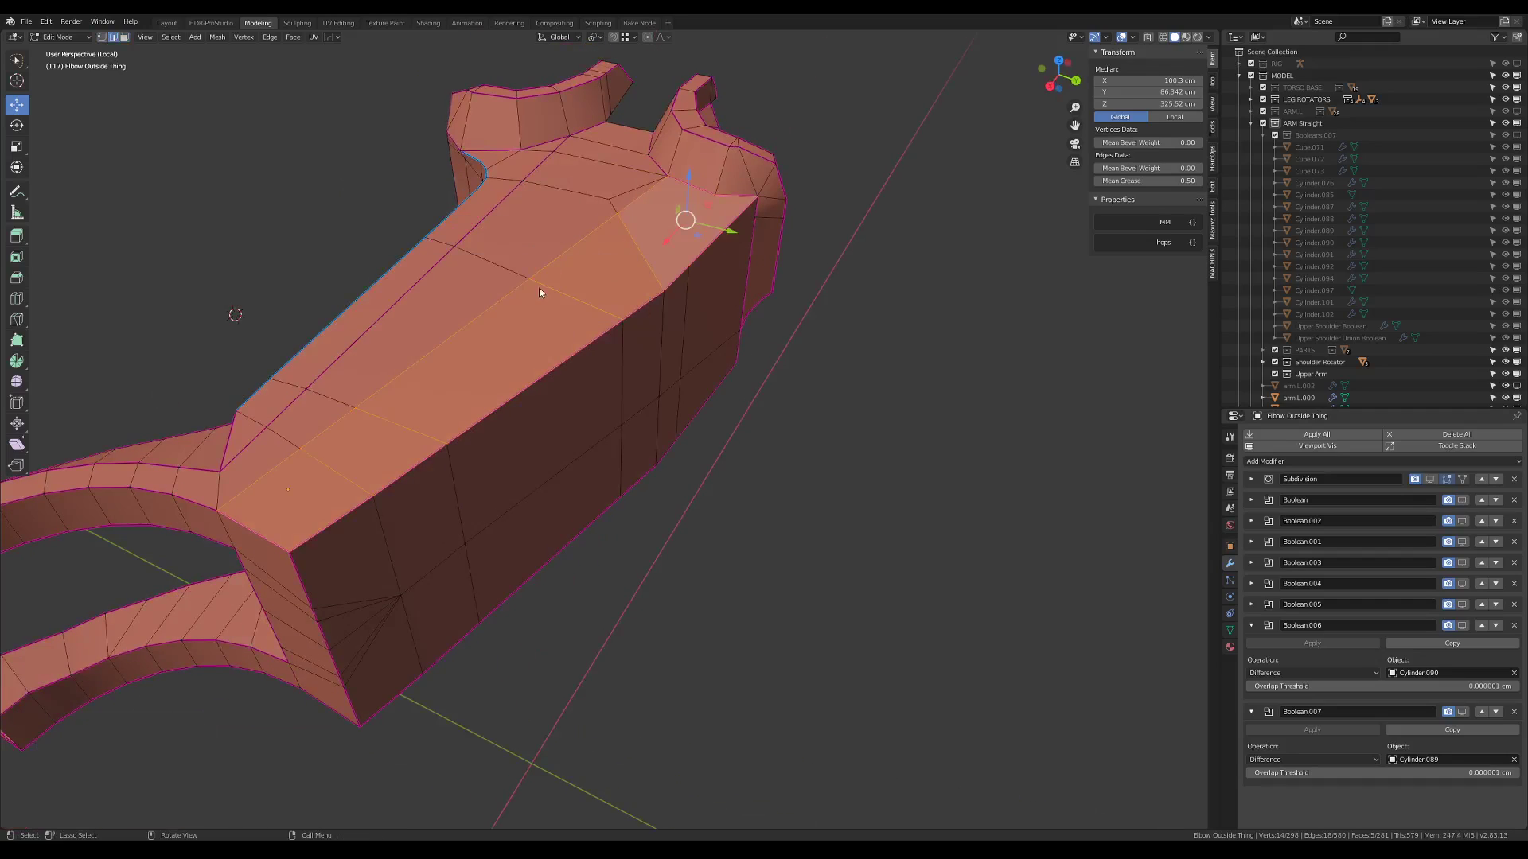
pyautogui.hotkey('ctrl', 'r')
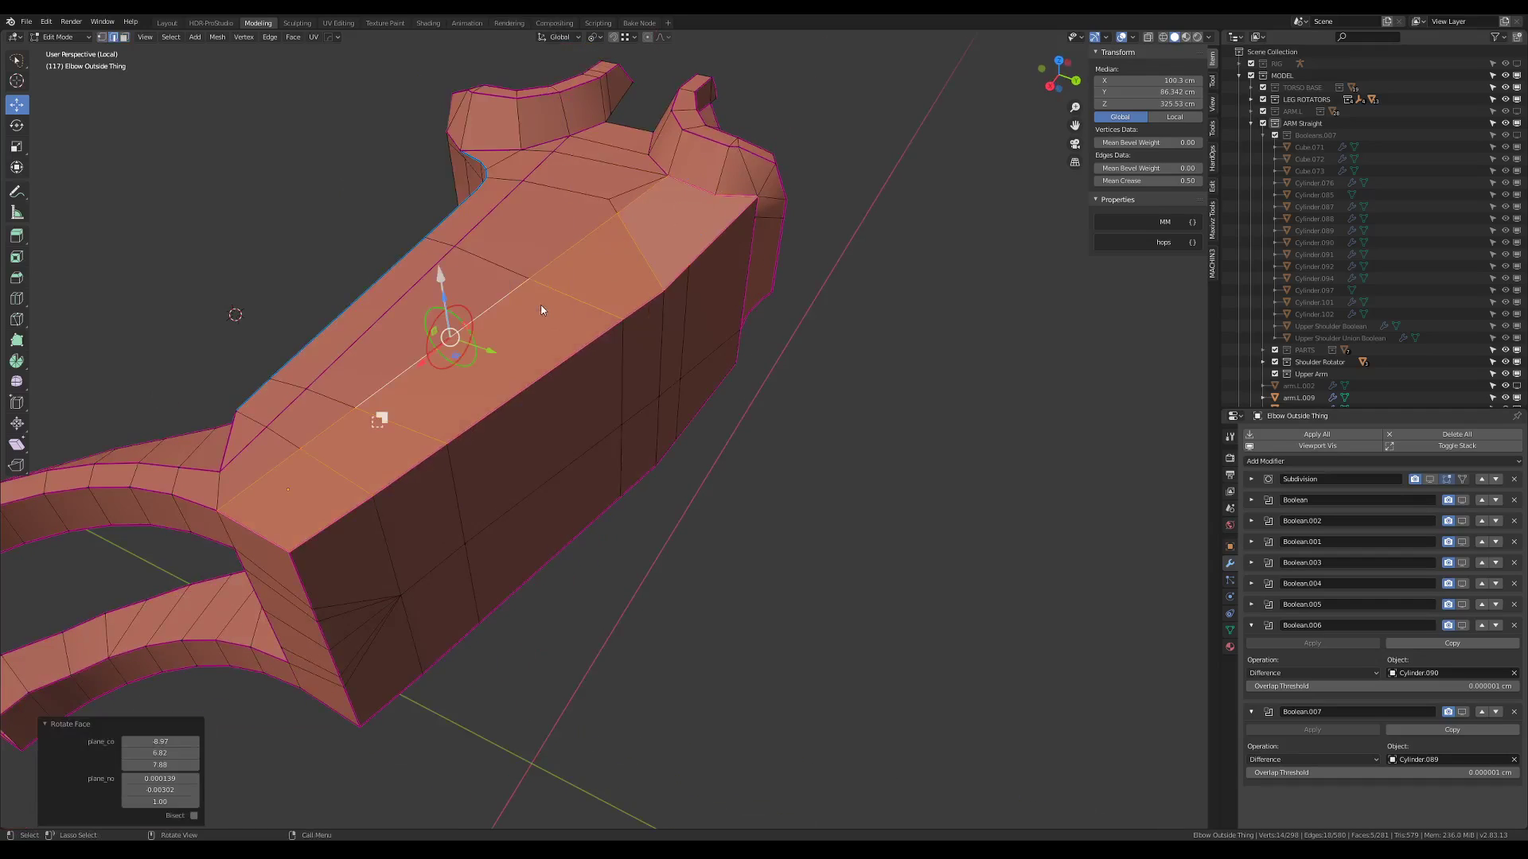
pyautogui.moveTo(541, 308); pyautogui.dragTo(511, 319, button='middle')
pyautogui.moveTo(517, 319); pyautogui.dragTo(518, 323)
pyautogui.moveTo(519, 323)
pyautogui.mouseDown(button='middle')
pyautogui.moveTo(545, 289)
pyautogui.moveTo(524, 309)
pyautogui.mouseUp(button='middle')
# Select the second lengthwise edge path and set its mean crease to 1.00
pyautogui.click(465, 415)
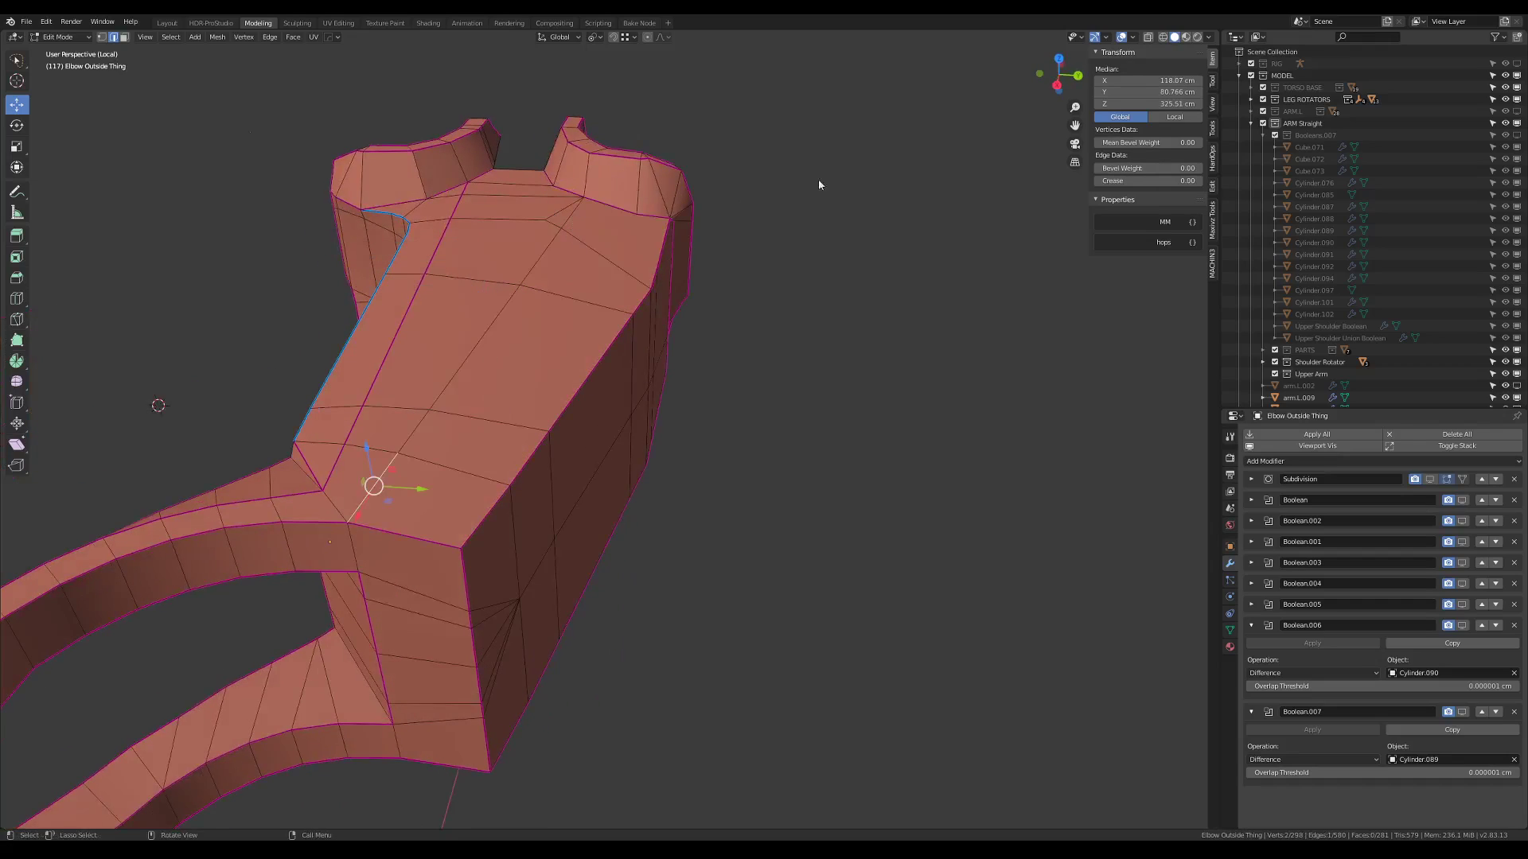
pyautogui.keyDown('ctrl'); pyautogui.click(556, 229); pyautogui.keyUp('ctrl')
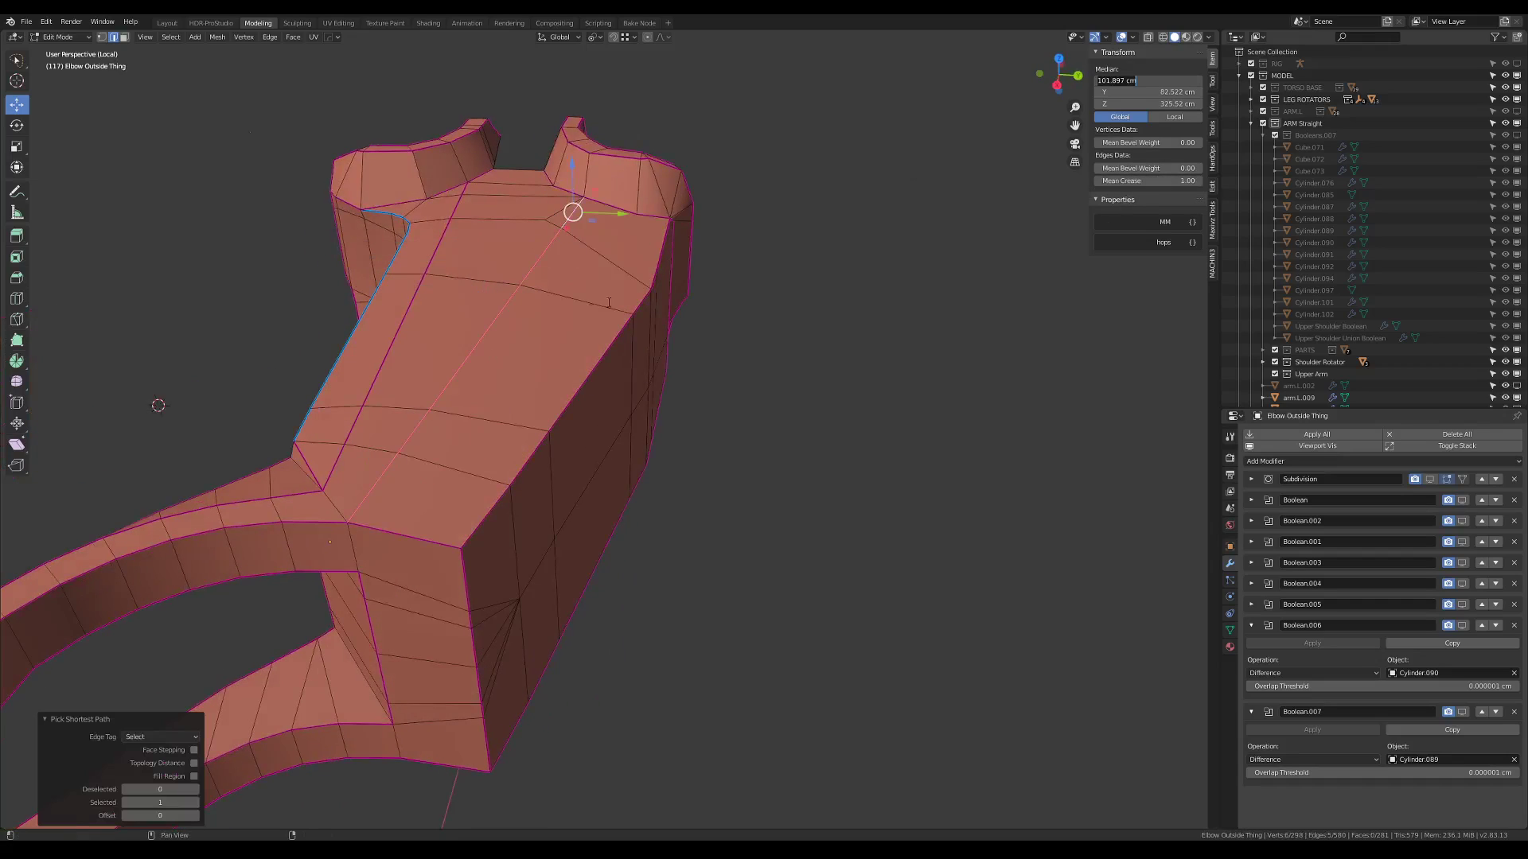
pyautogui.press('Tab')
pyautogui.click(682, 208)
# Examine the panel's recess and edges in object mode, first isolated and again within the whole arm
pyautogui.moveTo(637, 245); pyautogui.dragTo(590, 291, button='middle')
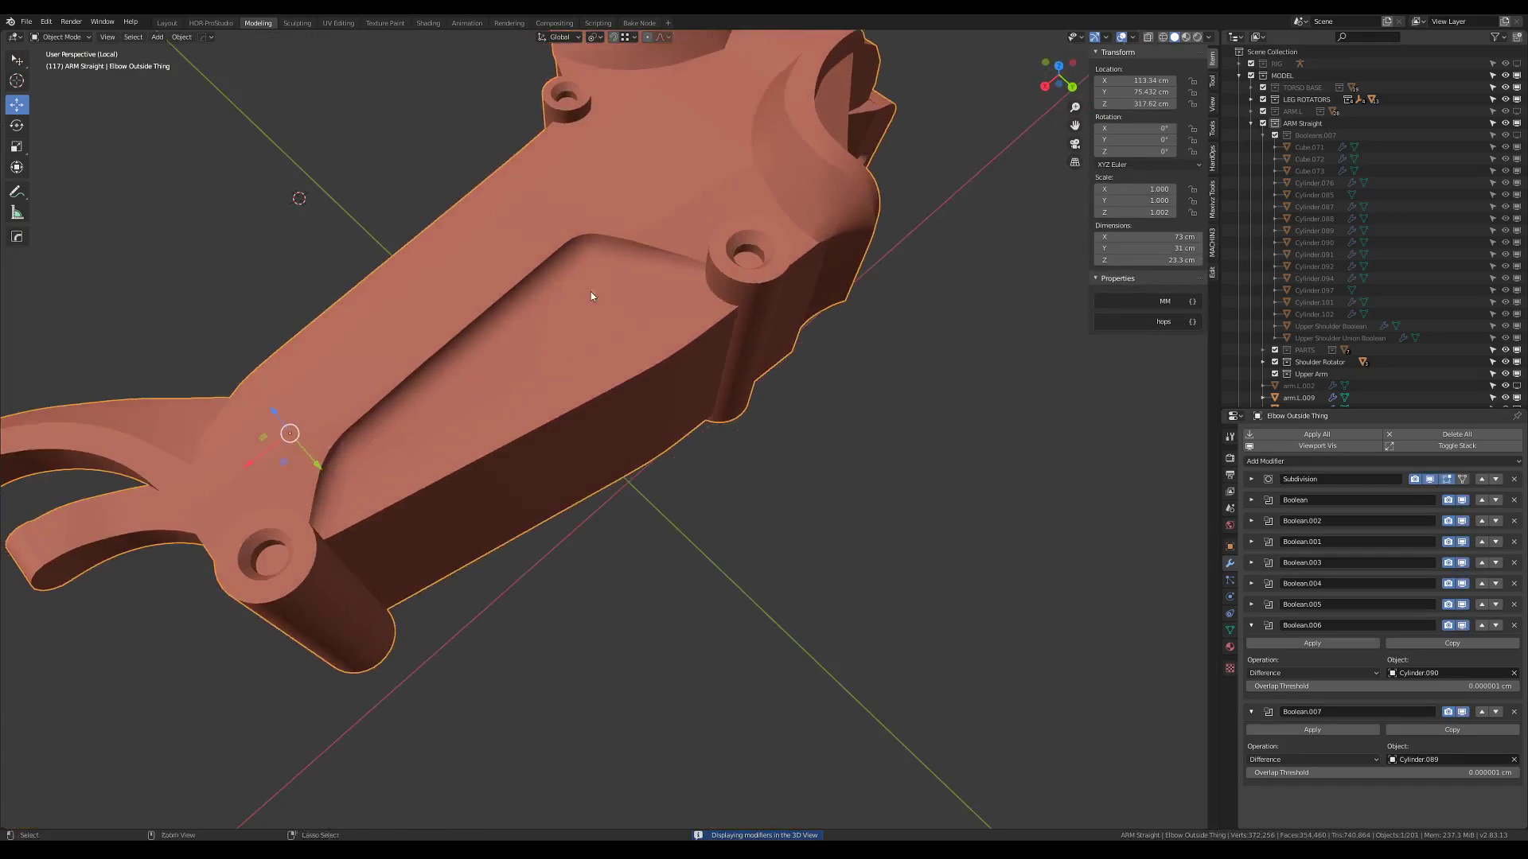
pyautogui.scroll(-4, 592, 334)
pyautogui.moveTo(595, 381); pyautogui.dragTo(667, 362, button='middle')
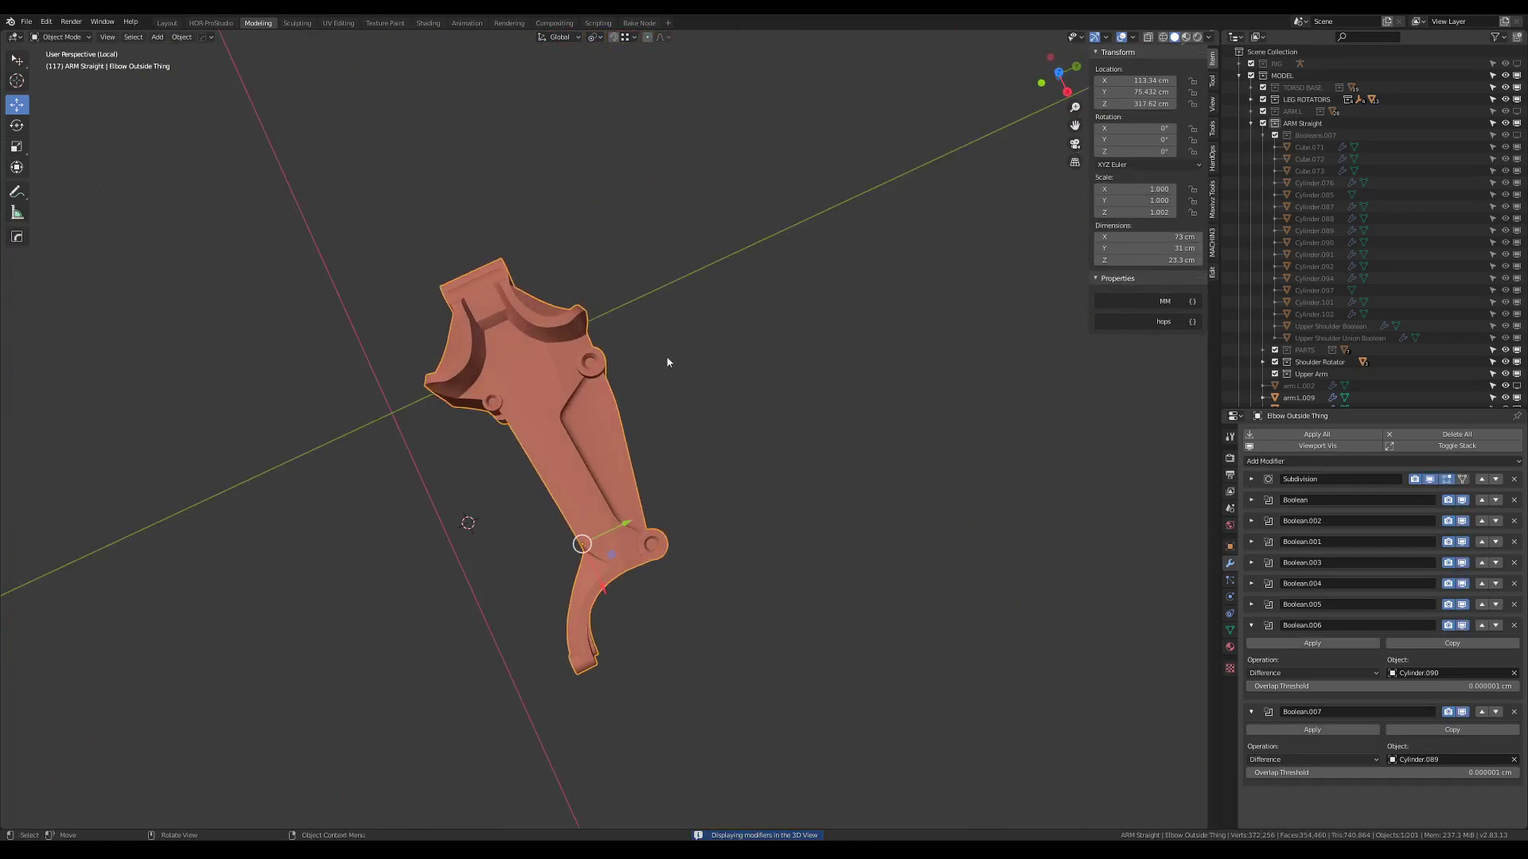
pyautogui.press('KP_Divide')
pyautogui.moveTo(584, 323); pyautogui.dragTo(692, 539, button='middle')
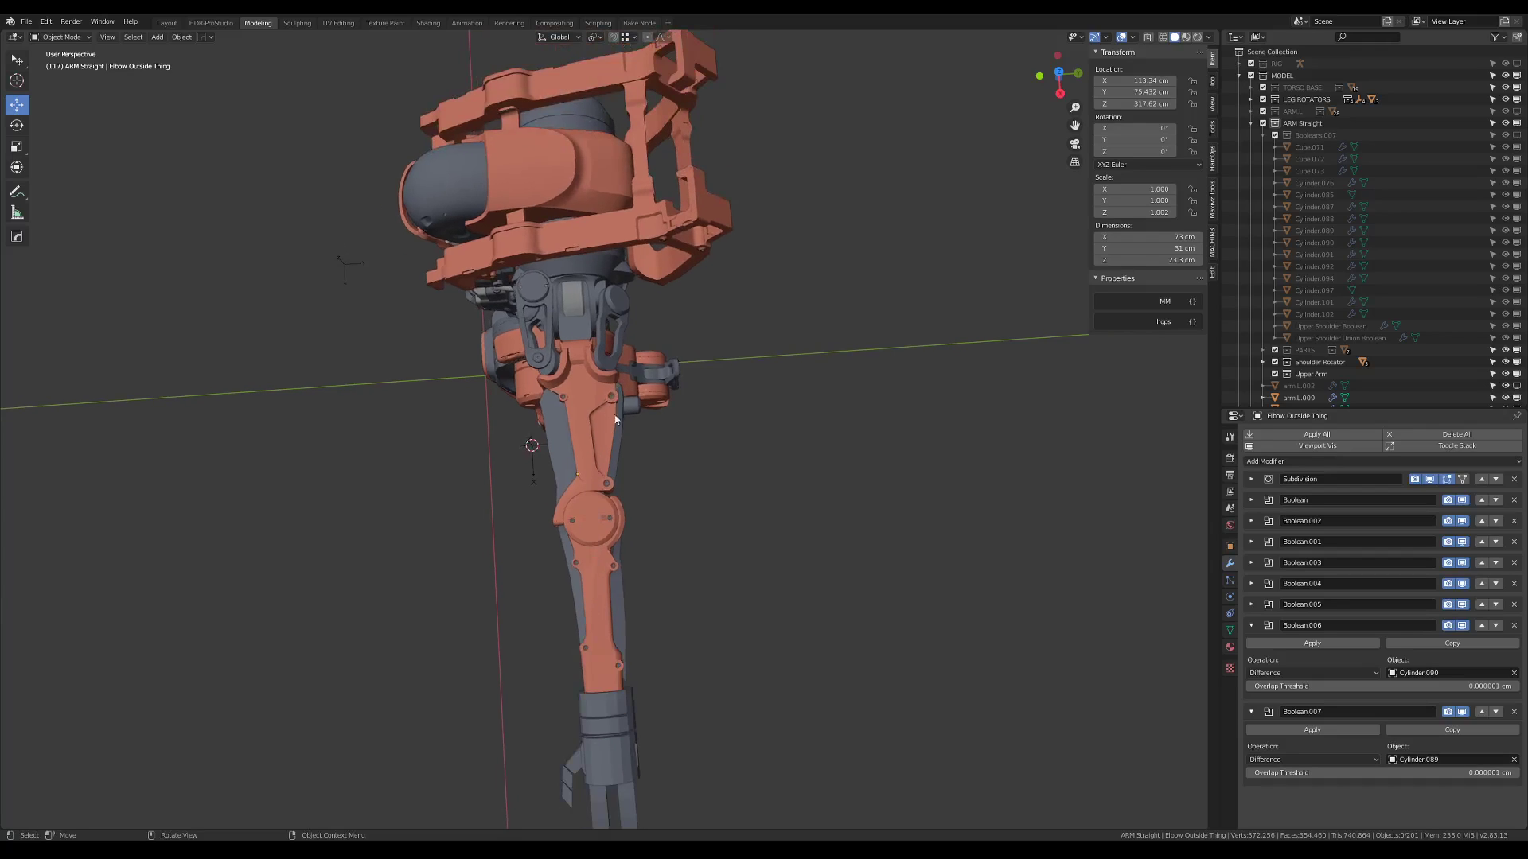
pyautogui.scroll(5, 636, 413)
pyautogui.moveTo(657, 408); pyautogui.dragTo(571, 589, button='middle')
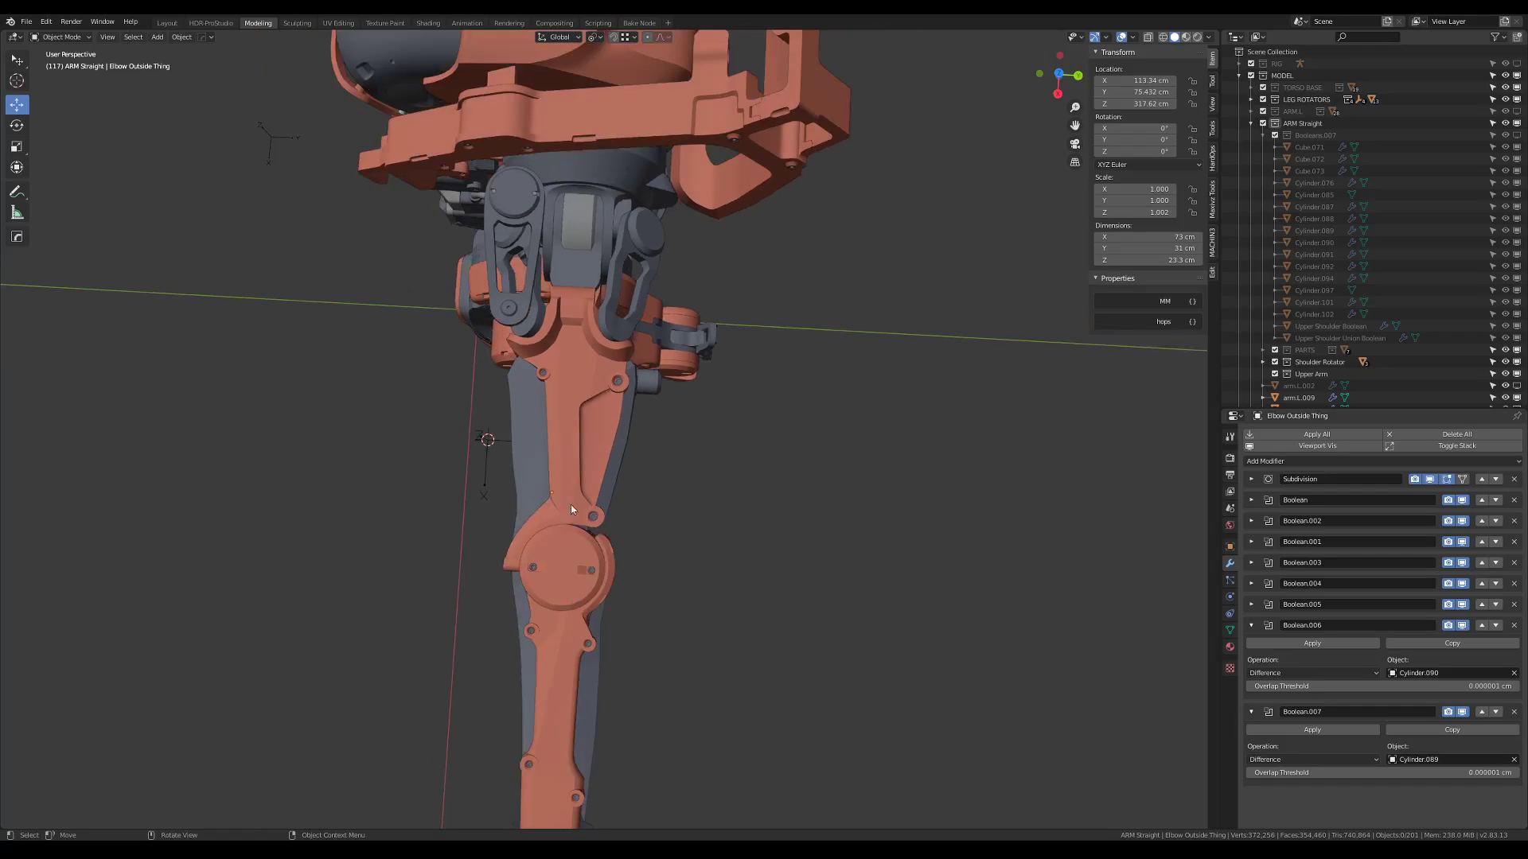
pyautogui.moveTo(570, 505); pyautogui.dragTo(551, 418, button='middle')
# Undo the crease, tilt and second lengthwise cut on the arm panel's mesh
pyautogui.click(550, 419)
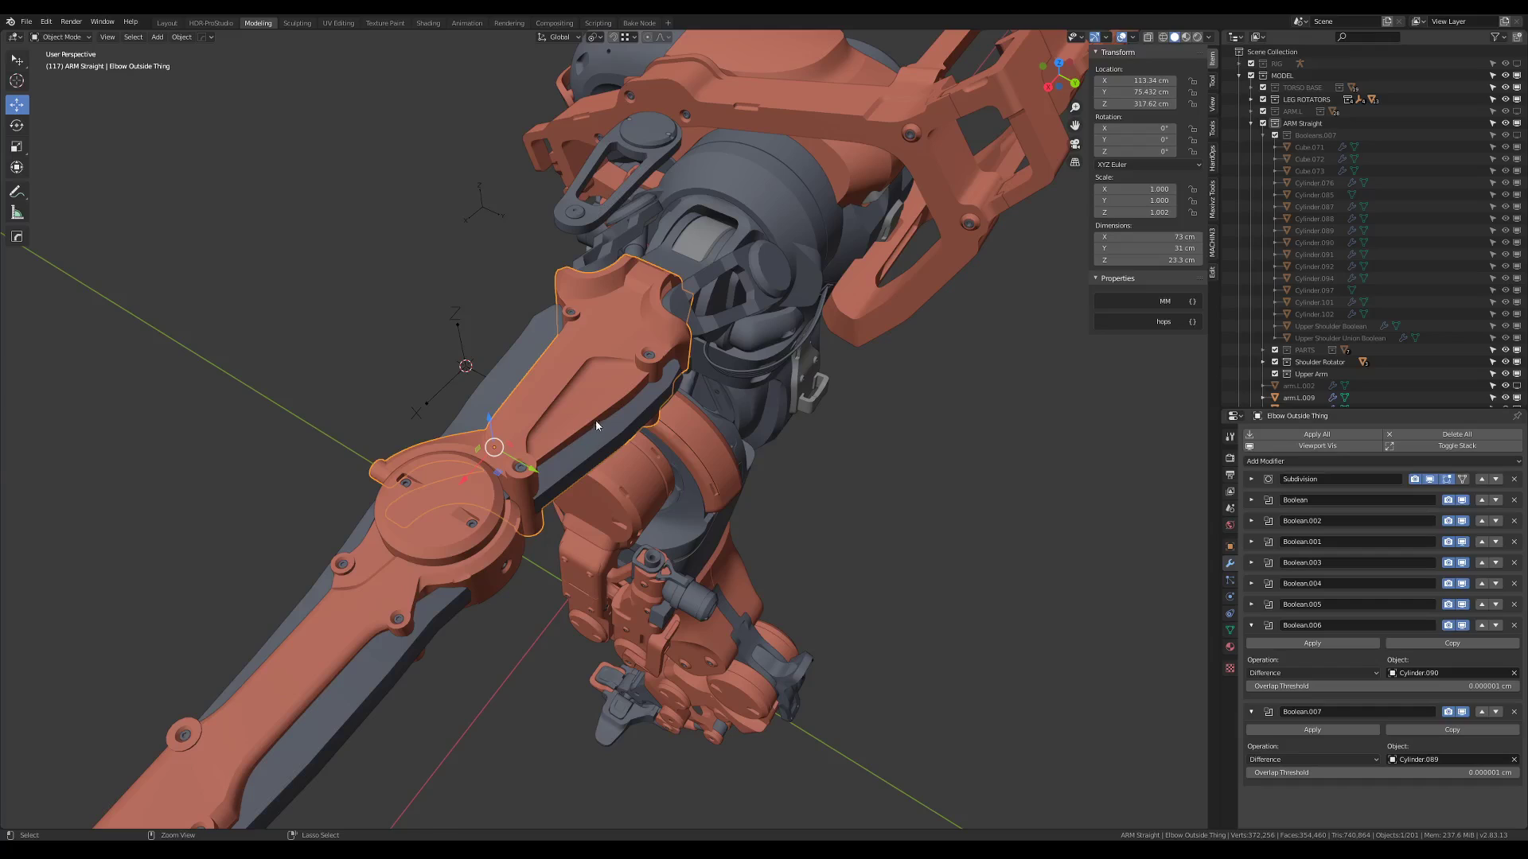
pyautogui.press('Tab')
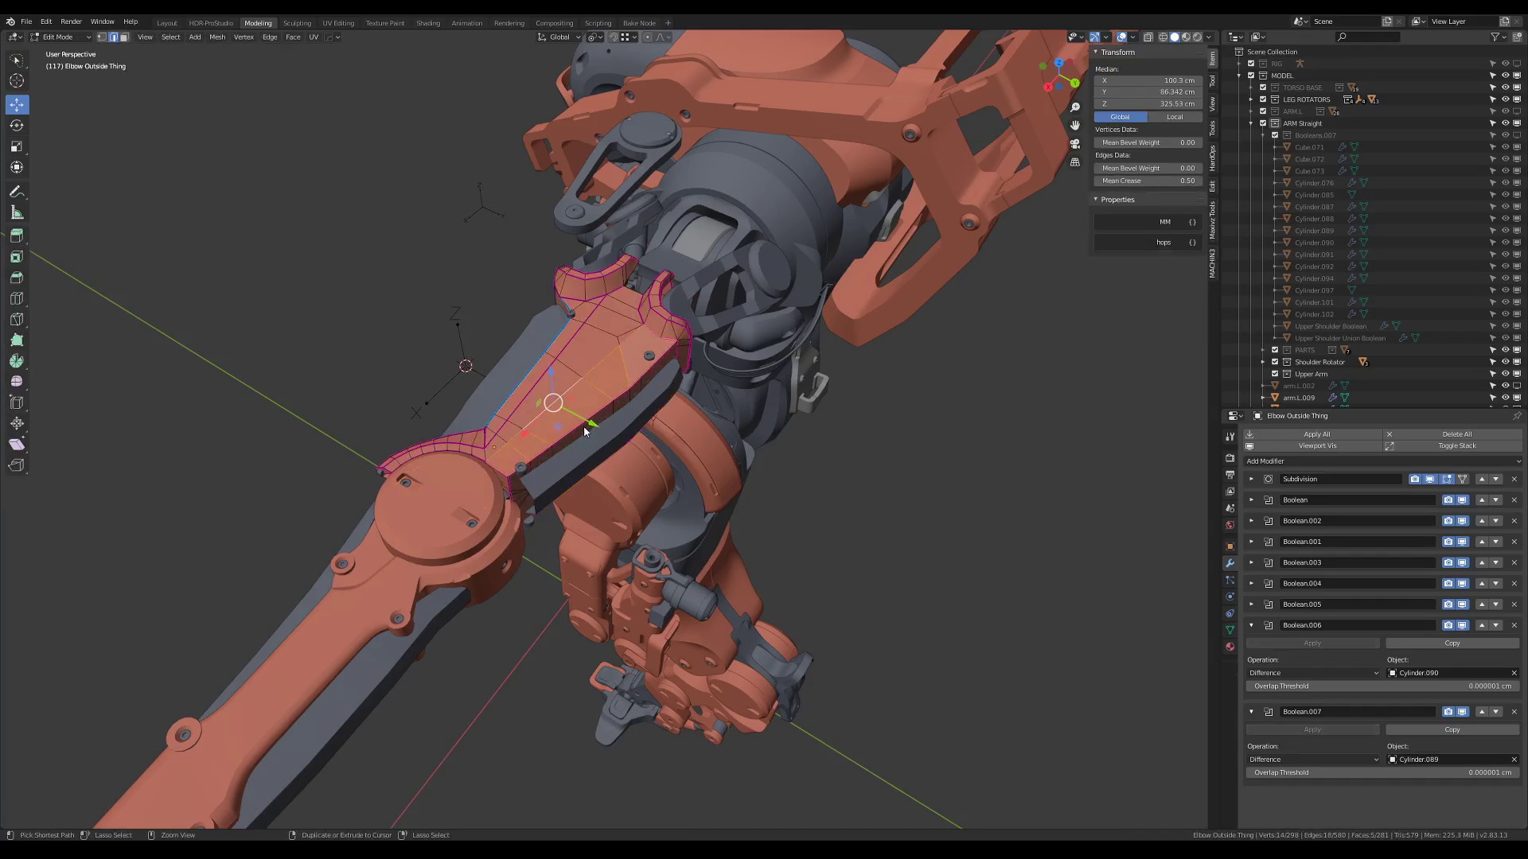
pyautogui.moveTo(585, 431)
pyautogui.mouseDown(button='middle')
pyautogui.moveTo(600, 446)
pyautogui.moveTo(604, 434)
pyautogui.mouseUp(button='middle')
pyautogui.click(602, 424)
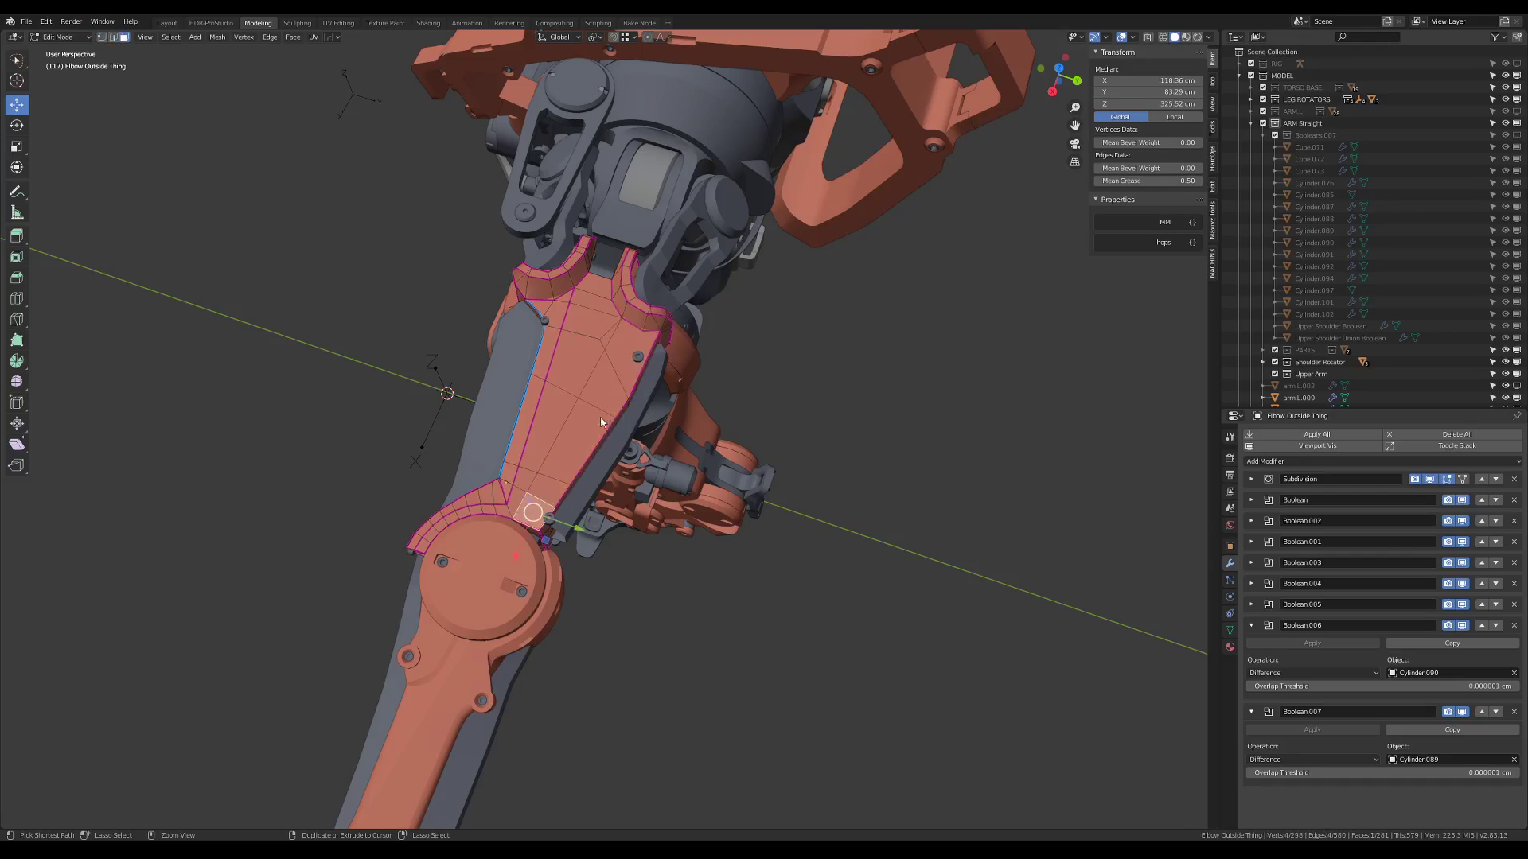
pyautogui.press('1')
pyautogui.press('shift+KP_7')
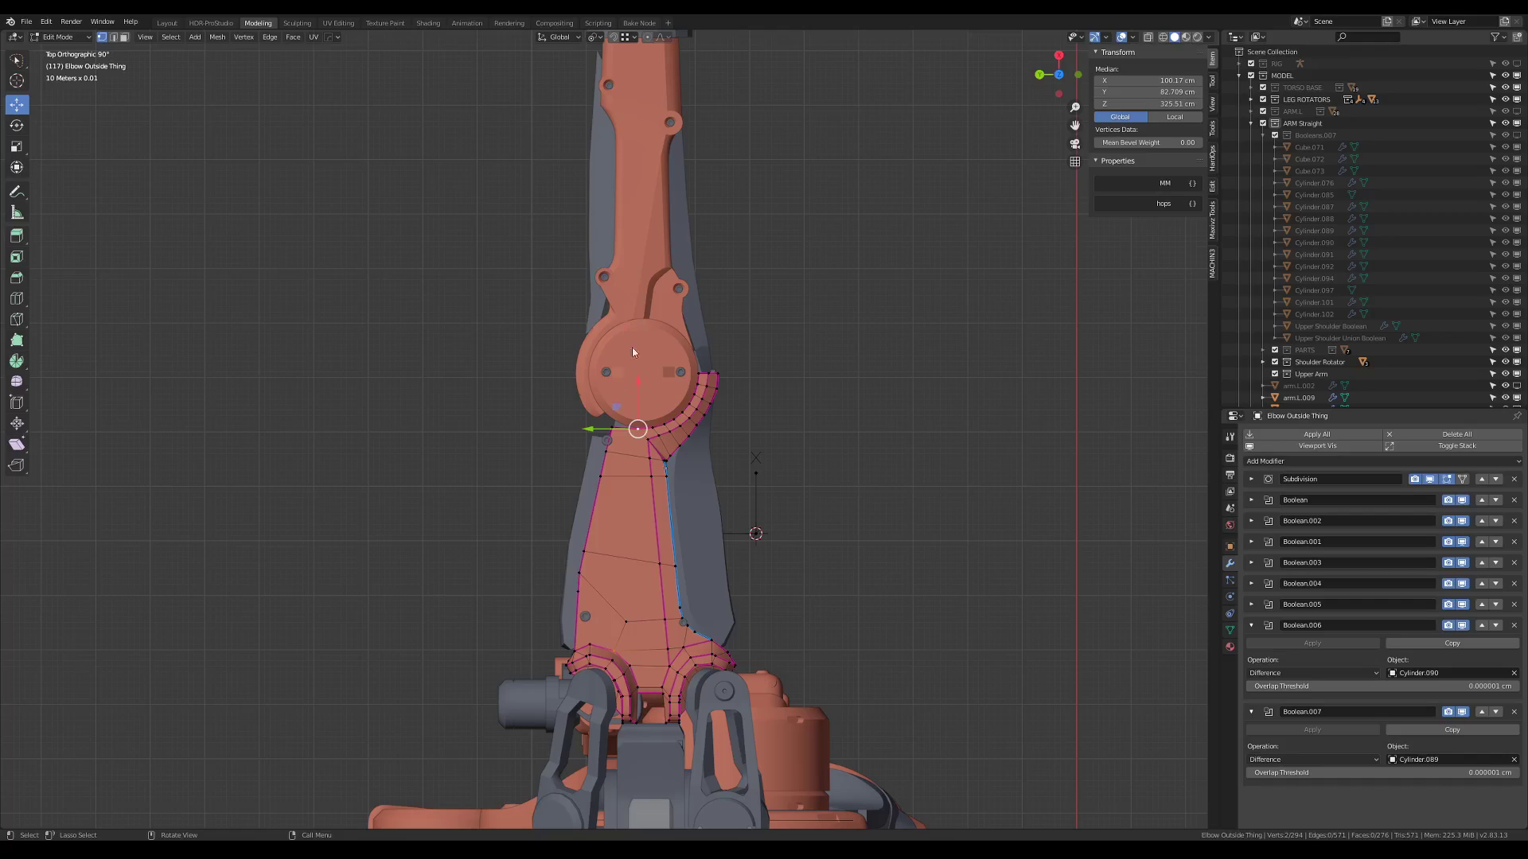
pyautogui.scroll(2, 622, 437)
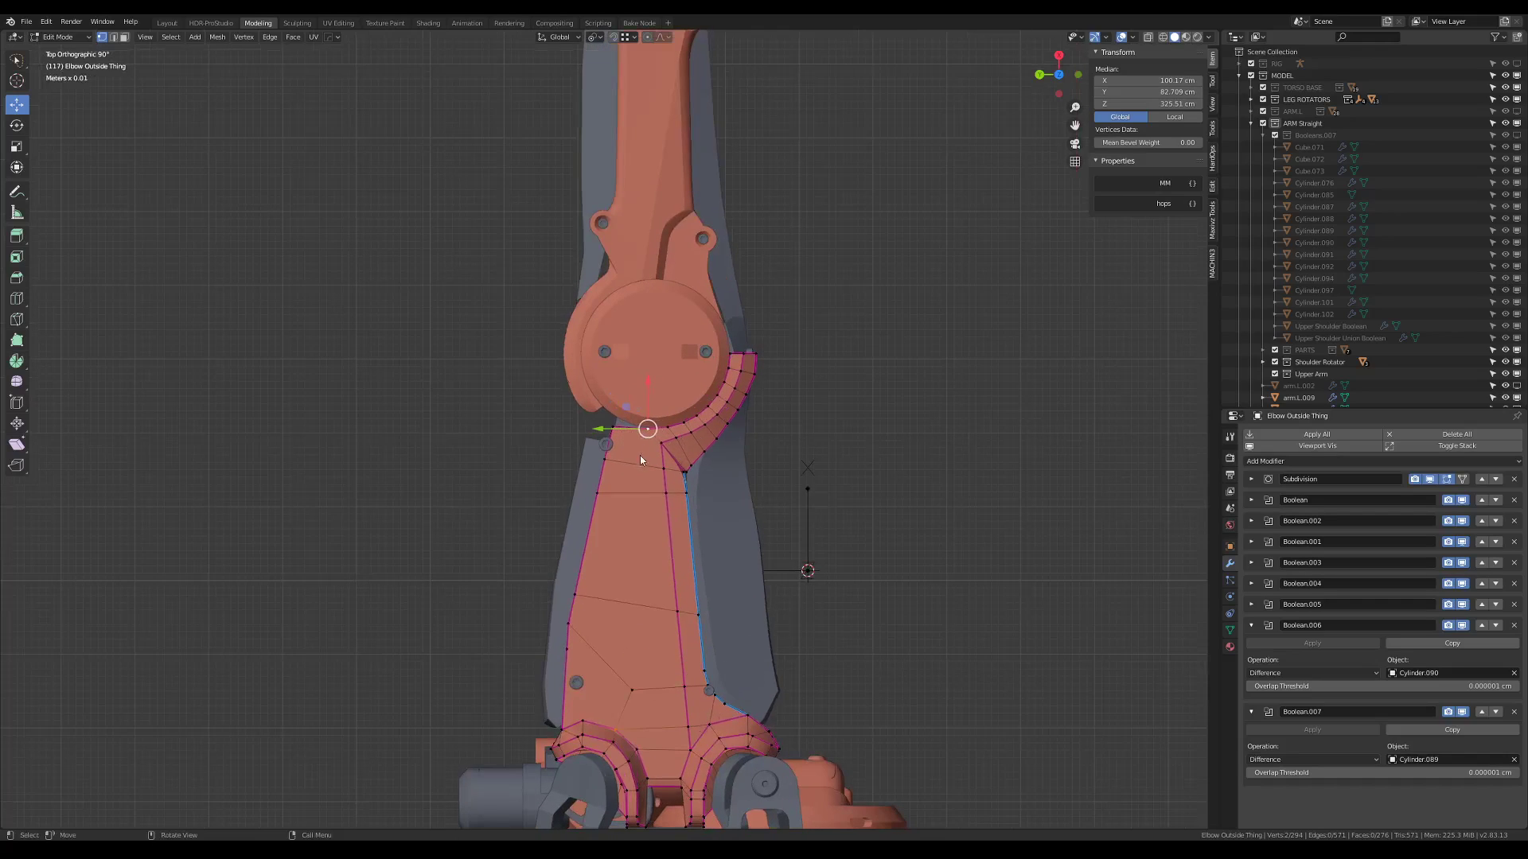
pyautogui.click(612, 427)
pyautogui.press('2')
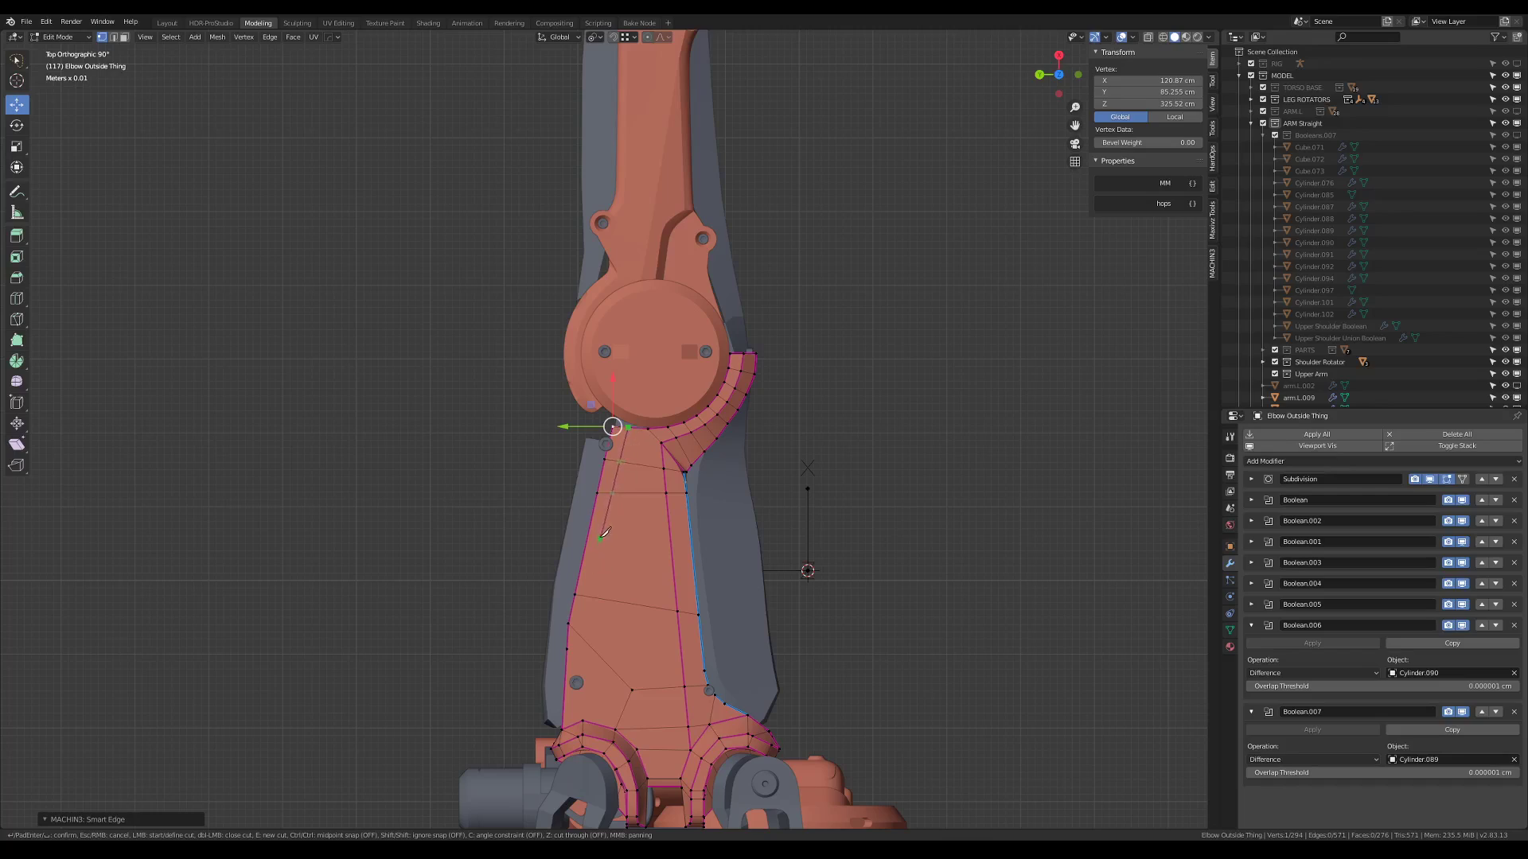
pyautogui.hotkey('alt', 'a')
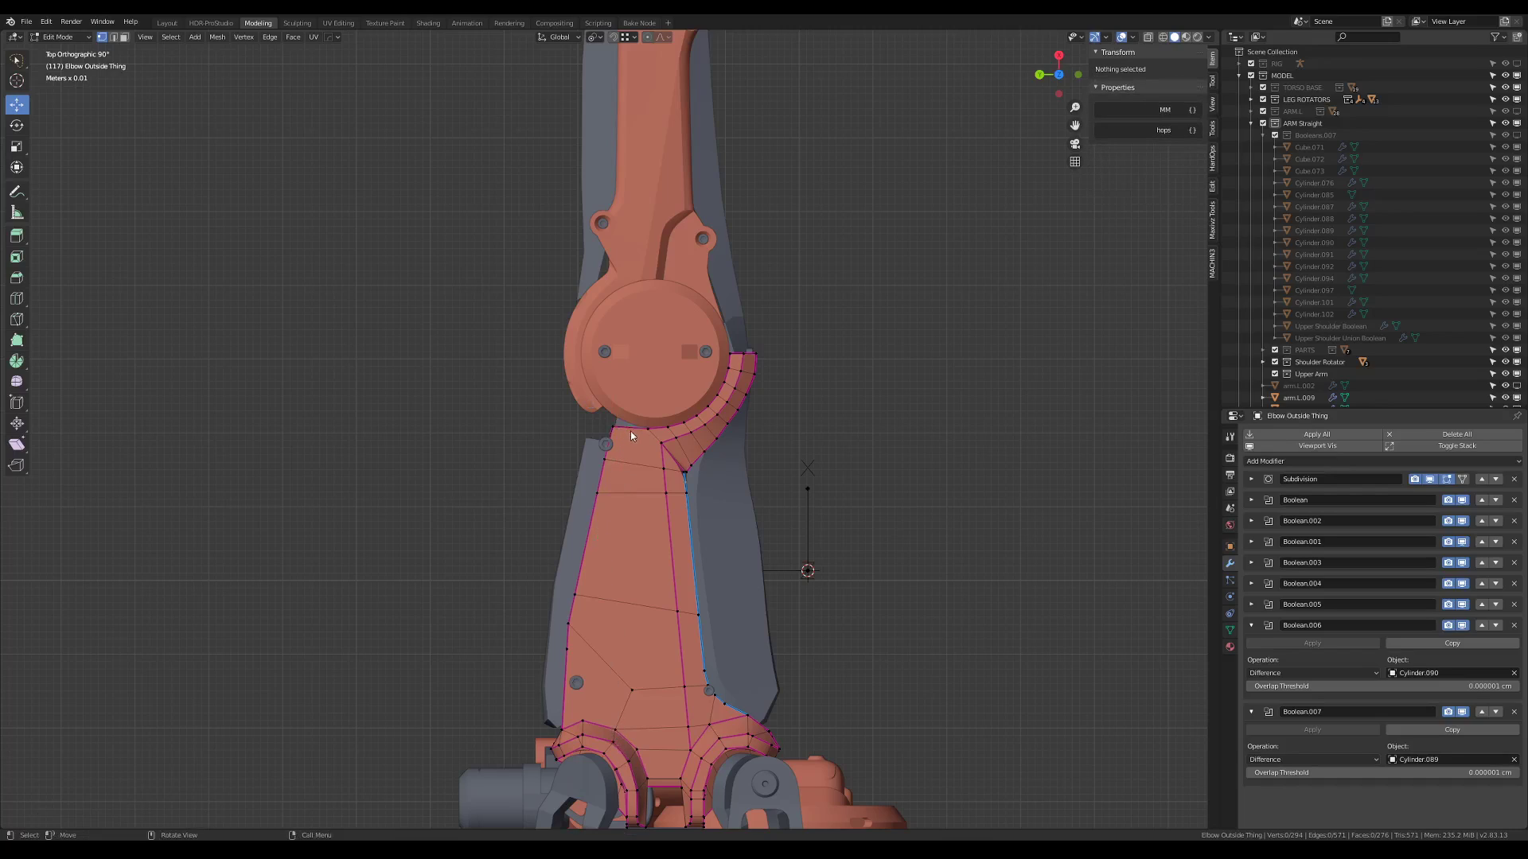
# Knife-cut a new lengthwise line along the panel from its elbow end to the shoulder rim, and extend it across the rim
pyautogui.press('2')
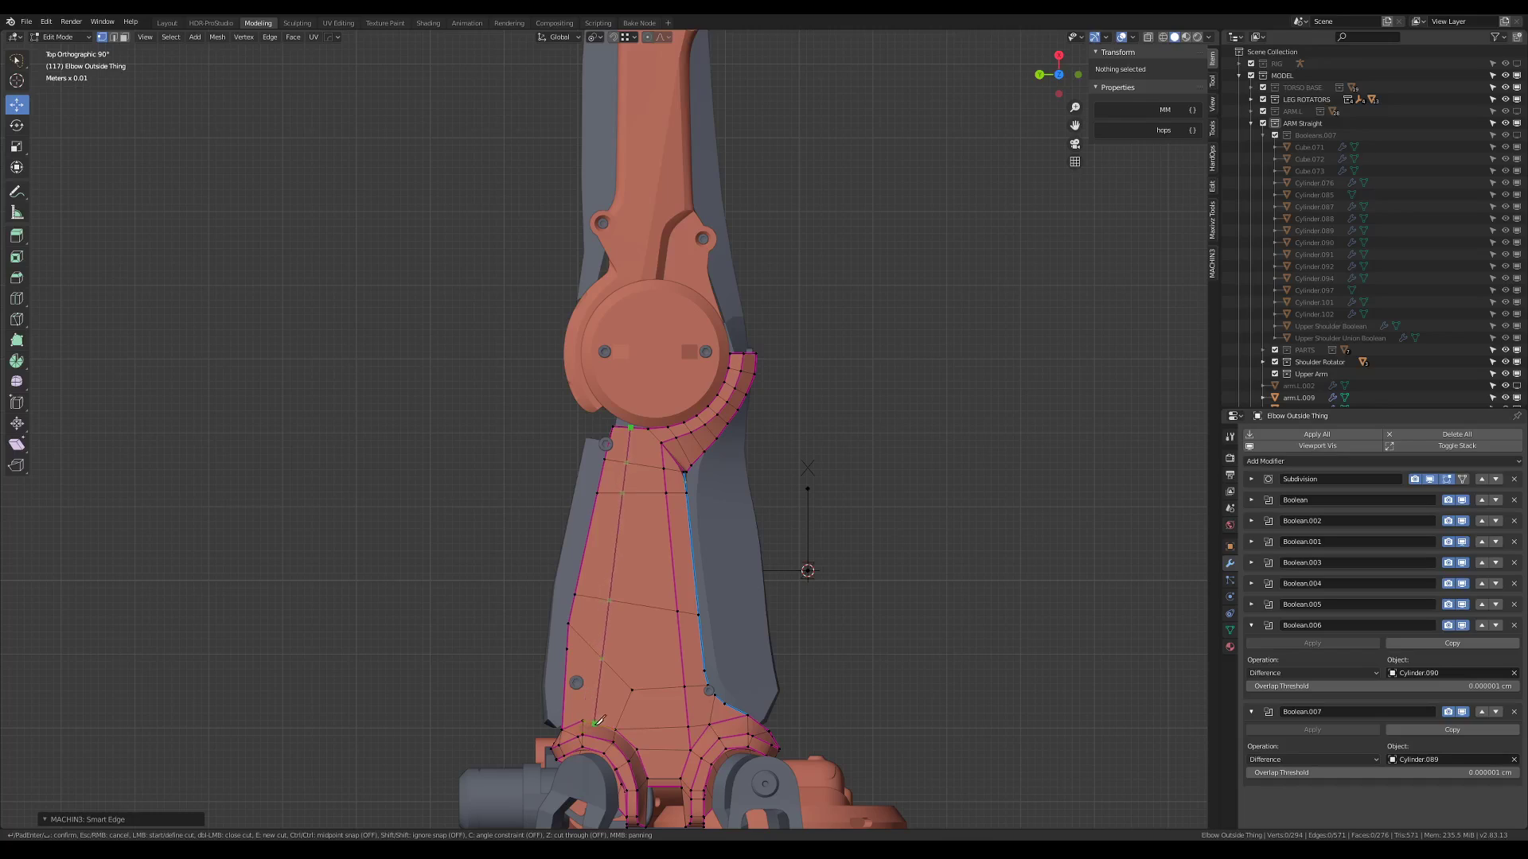
pyautogui.press('Return')
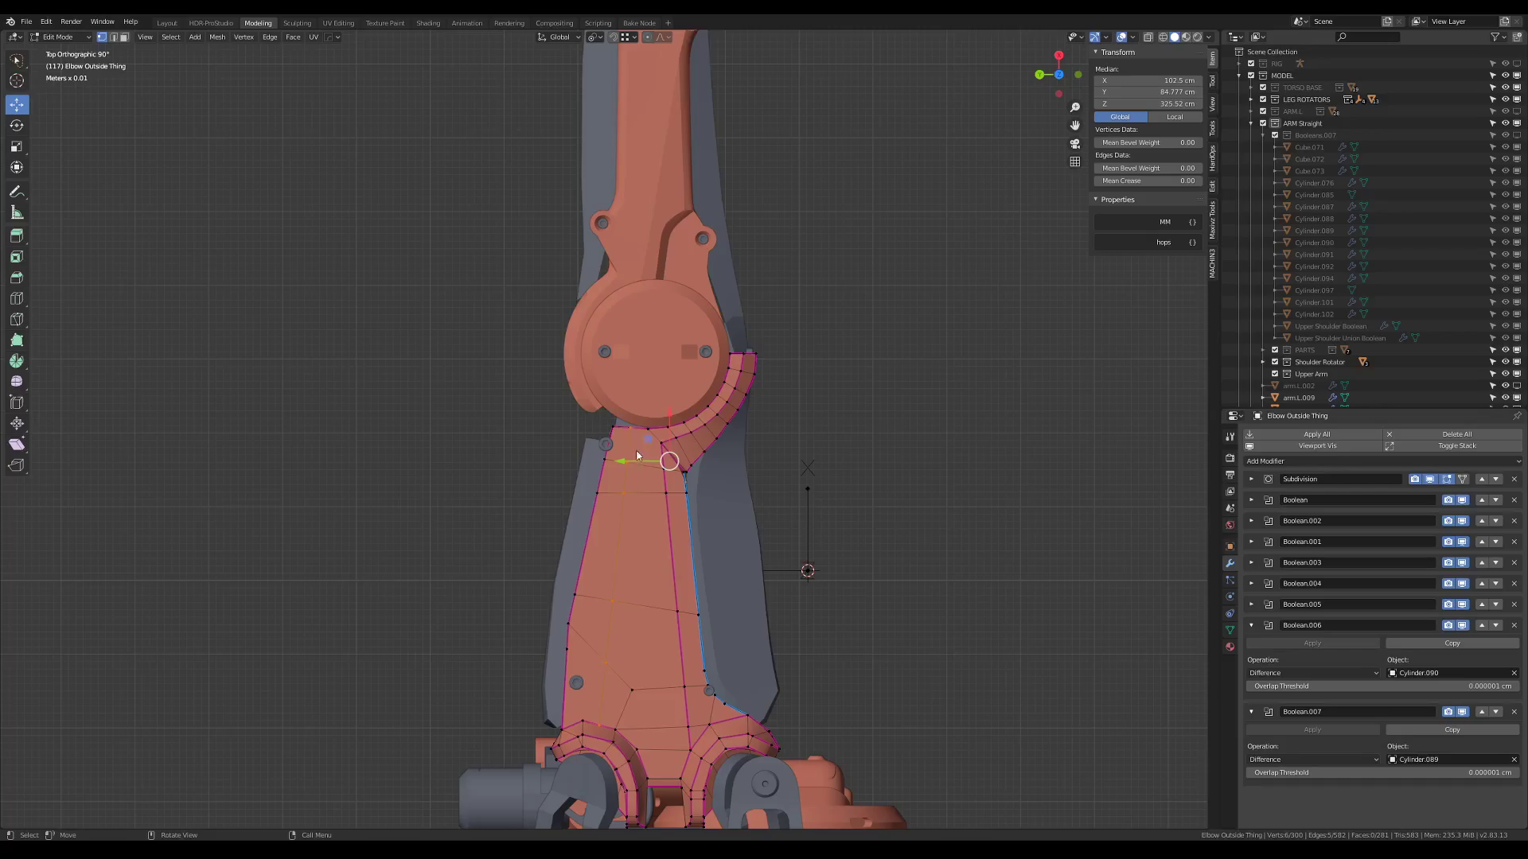
pyautogui.scroll(4, 637, 456)
pyautogui.moveTo(684, 380)
pyautogui.mouseDown(button='middle')
pyautogui.moveTo(752, 334)
pyautogui.moveTo(694, 378)
pyautogui.mouseUp(button='middle')
pyautogui.scroll(4, 694, 379)
pyautogui.press('Tab')
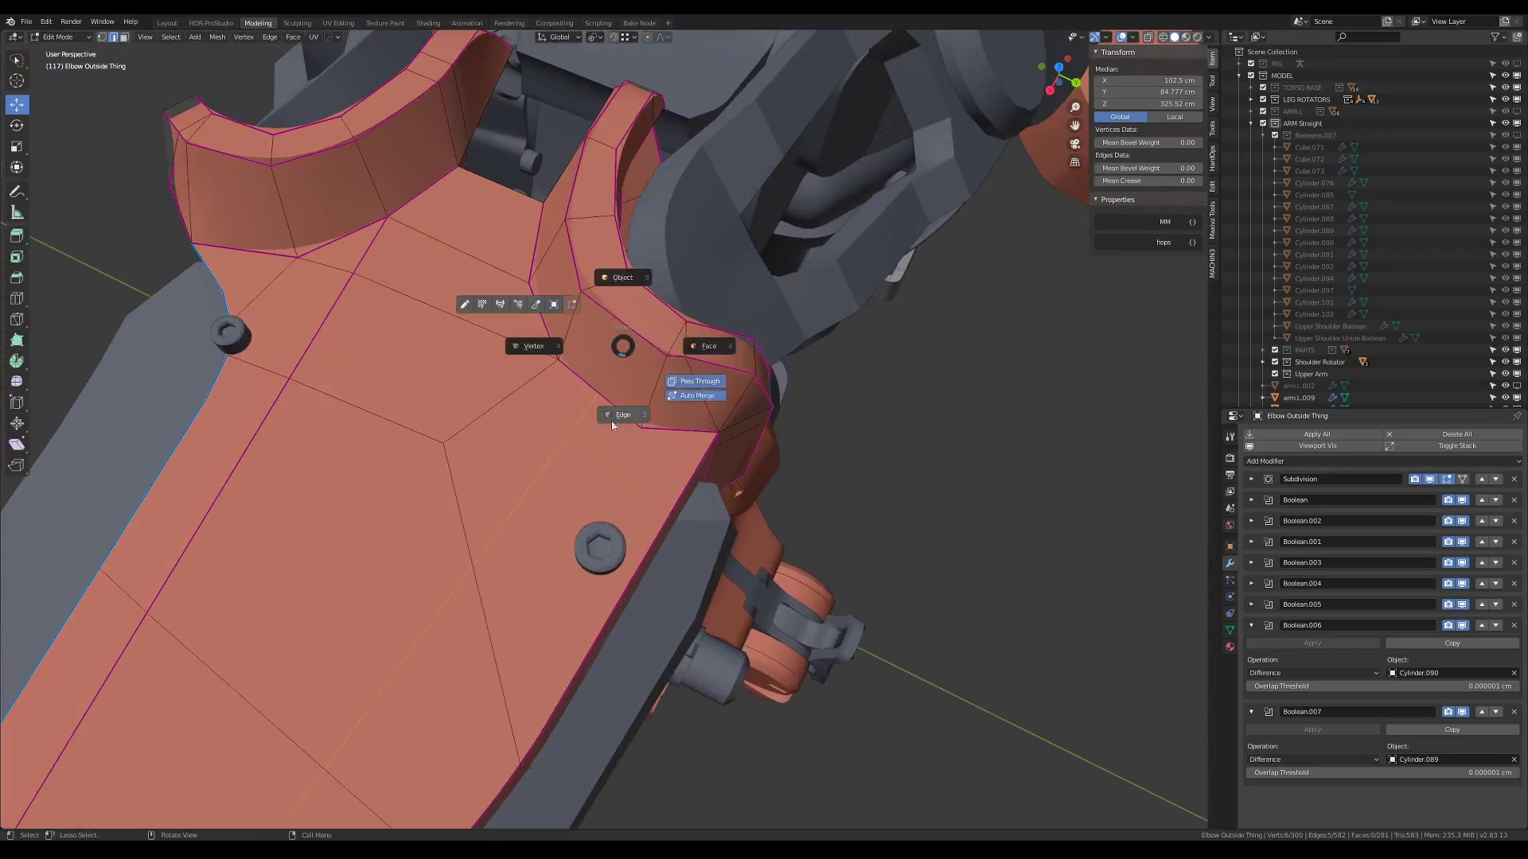
pyautogui.press('1')
pyautogui.click(598, 392)
pyautogui.press('2')
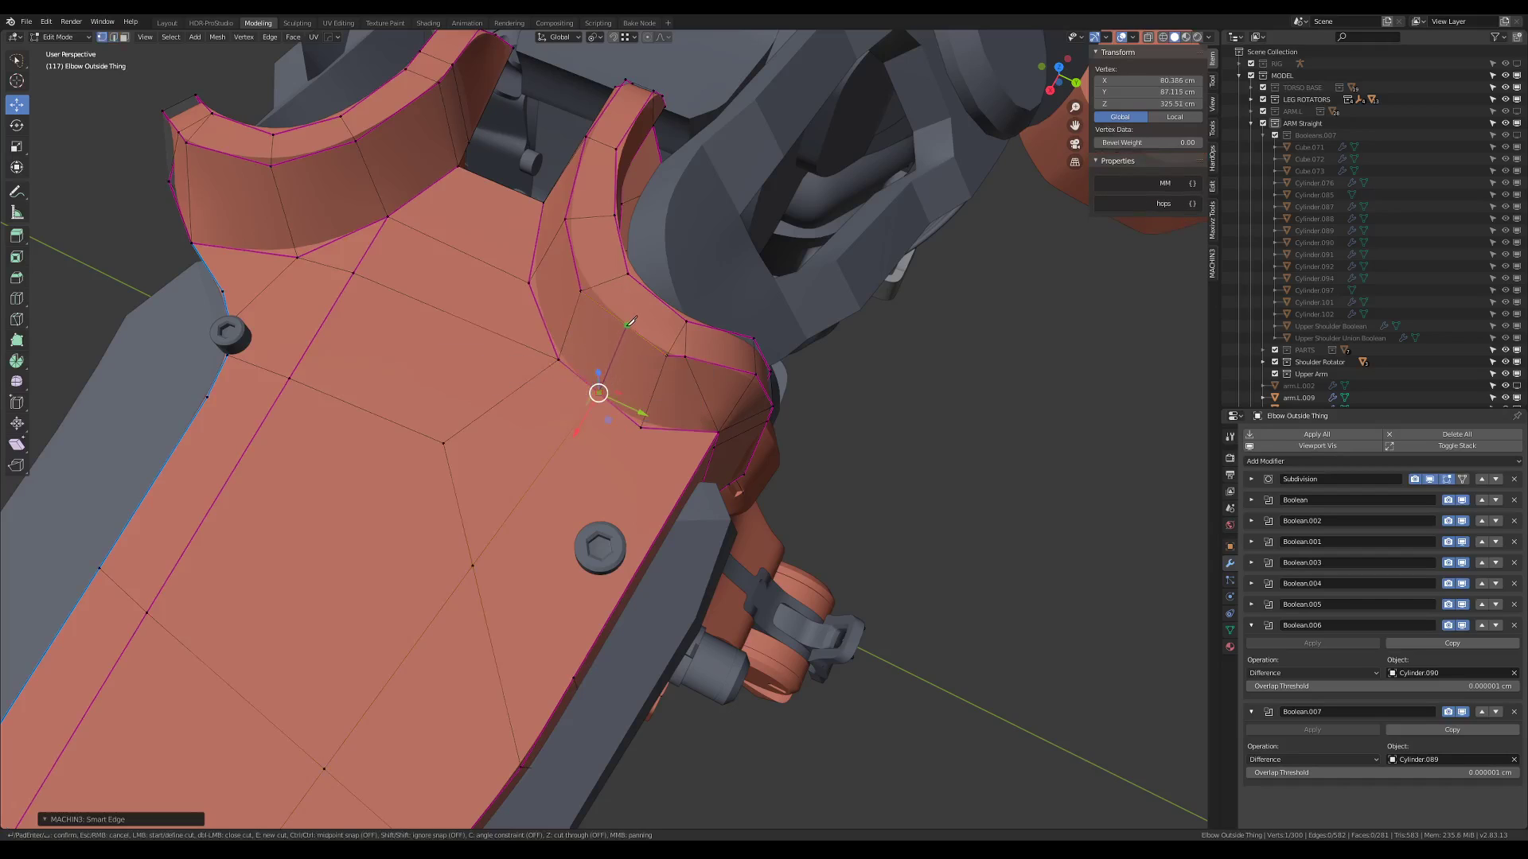
pyautogui.click(626, 330)
pyautogui.press('Return')
# Reposition the vertex where the new lengthwise cut meets the curved shoulder rim
pyautogui.moveTo(616, 344); pyautogui.dragTo(683, 345, button='middle')
pyautogui.press('g')
pyautogui.click(610, 400)
# Select the face strip between the new cut and the panel's outer edge and tilt it with Rotate Face
pyautogui.scroll(-4, 610, 401)
pyautogui.click(681, 344)
pyautogui.moveTo(410, 576); pyautogui.dragTo(494, 494, button='middle')
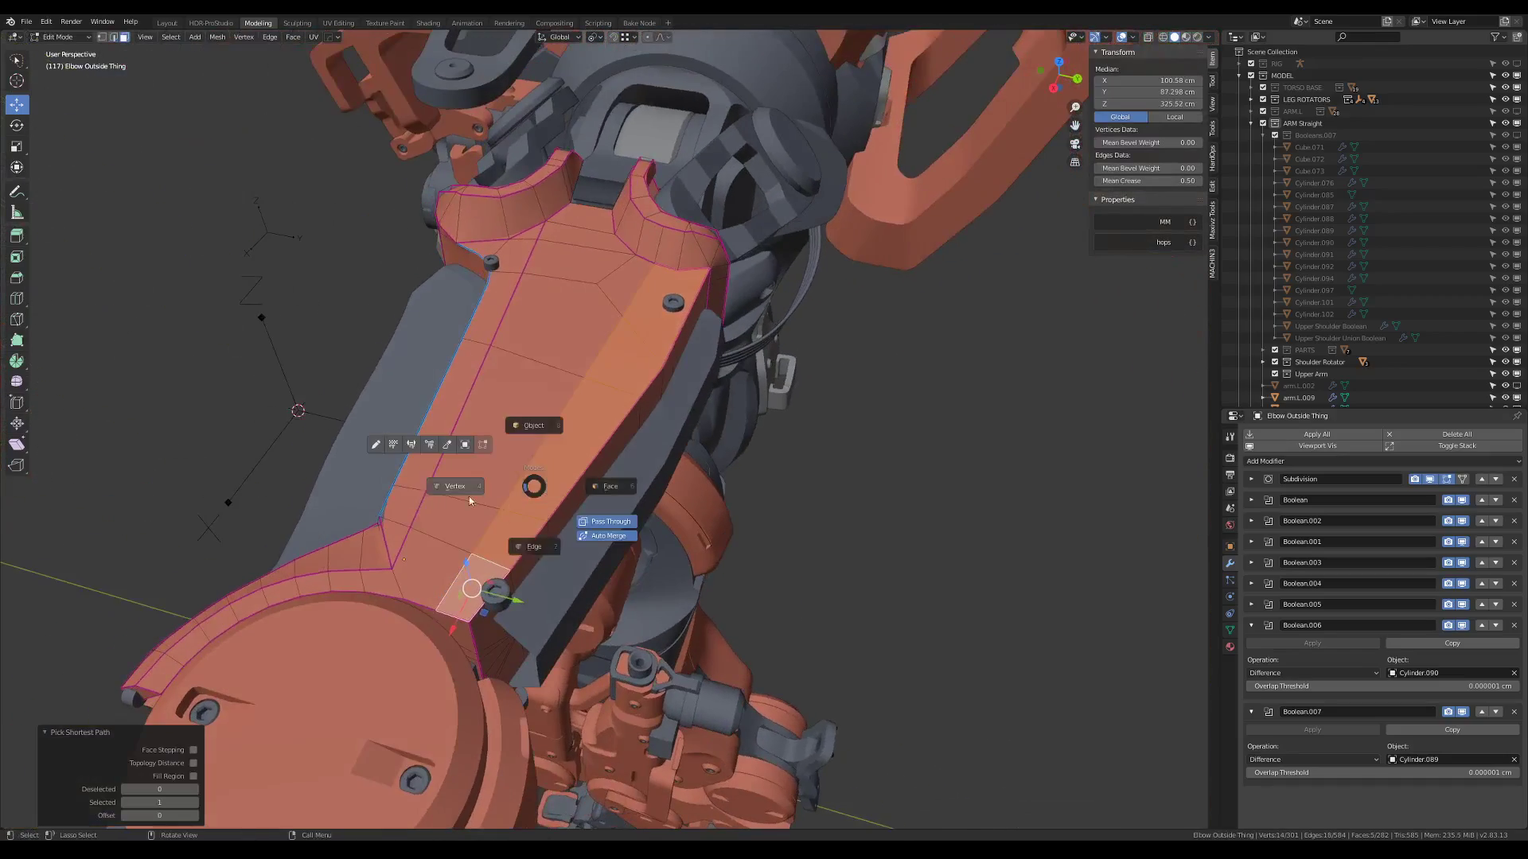
pyautogui.click(580, 521)
pyautogui.keyDown('alt'); pyautogui.click(559, 390); pyautogui.keyUp('alt')
pyautogui.moveTo(565, 389); pyautogui.dragTo(560, 392, button='middle')
pyautogui.rightClick(560, 392)
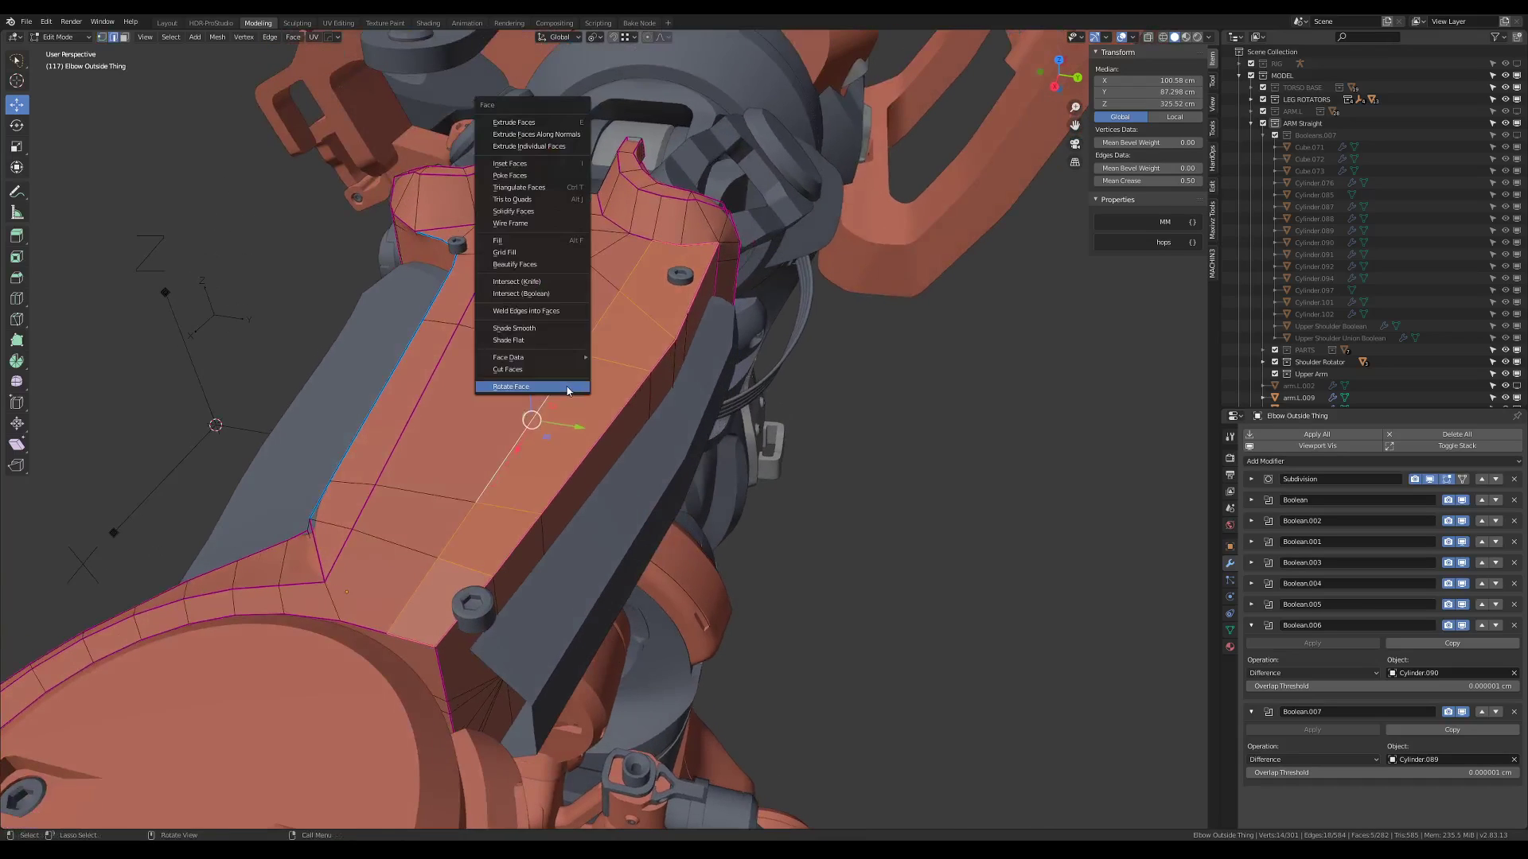
pyautogui.click(555, 393)
pyautogui.moveTo(559, 420); pyautogui.dragTo(601, 355)
pyautogui.hotkey('alt', 'a')
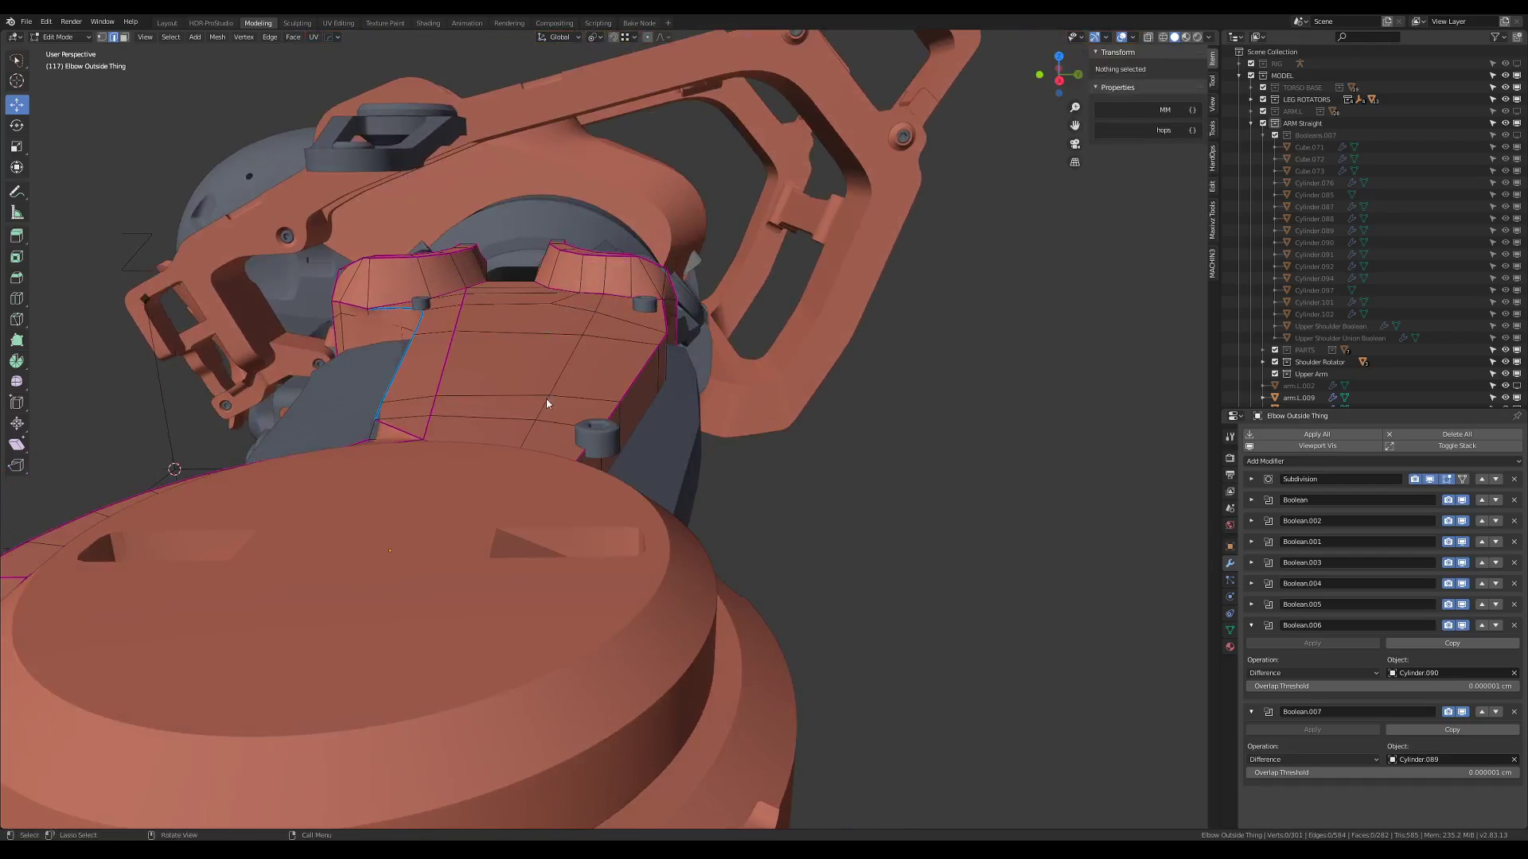
# Select the edge path of the new lengthwise cut and mark it as sharp
pyautogui.click(528, 426)
pyautogui.click(532, 437)
pyautogui.moveTo(533, 437); pyautogui.dragTo(631, 283, button='middle')
pyautogui.keyDown('alt'); pyautogui.click(631, 283); pyautogui.keyUp('alt')
pyautogui.hotkey('ctrl', 'e')
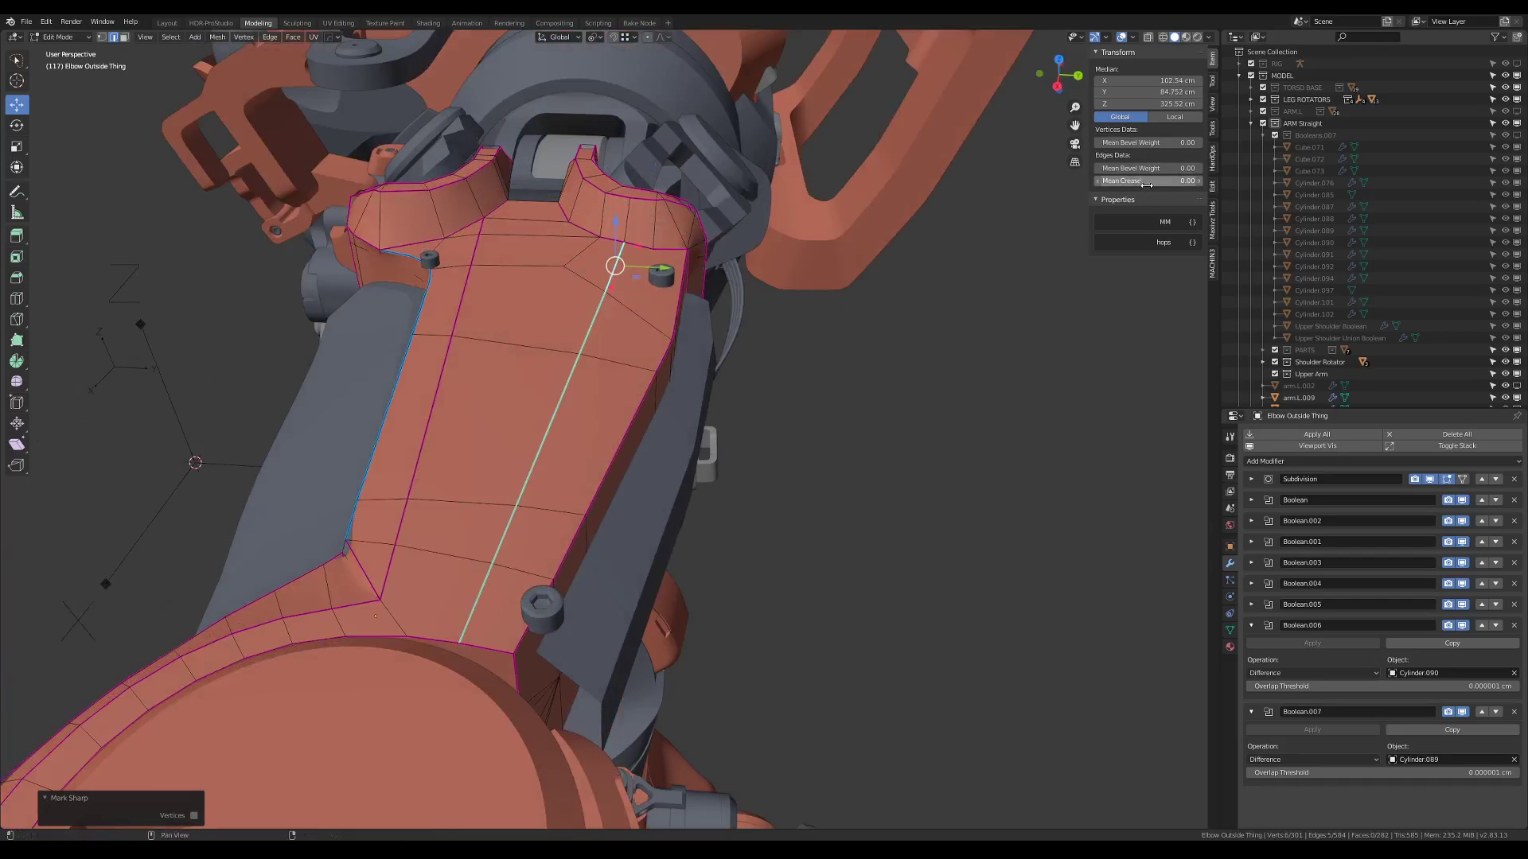
# Examine the arm panel in object mode with its modifiers shown, isolated and within the robot, in solid and rendered shading
pyautogui.press('Tab')
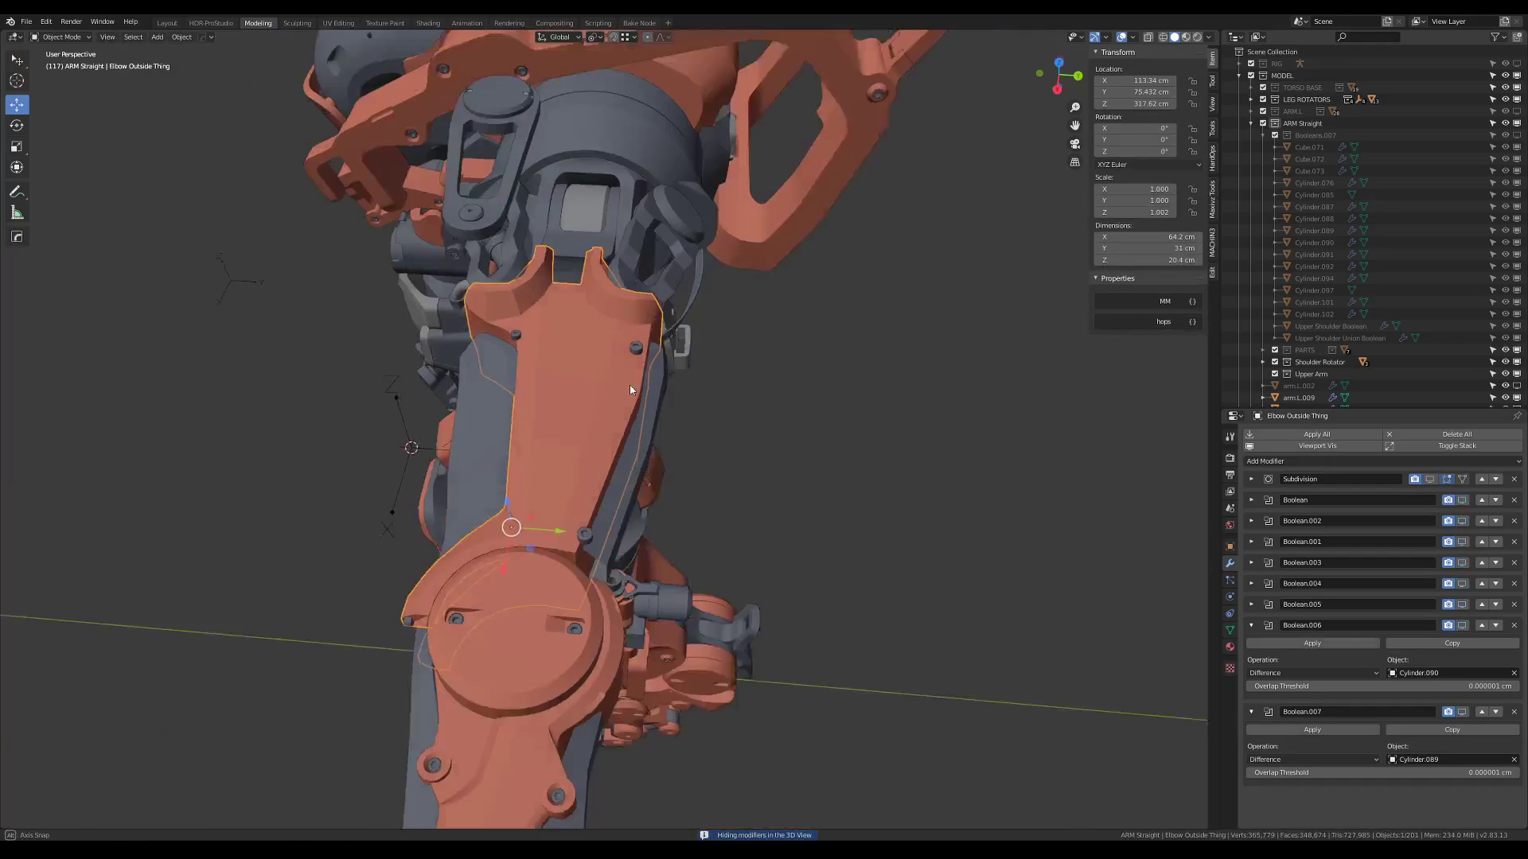
pyautogui.moveTo(629, 384); pyautogui.dragTo(621, 585, button='middle')
pyautogui.moveTo(618, 380); pyautogui.dragTo(461, 485, button='middle')
pyautogui.hotkey('alt', 'v')
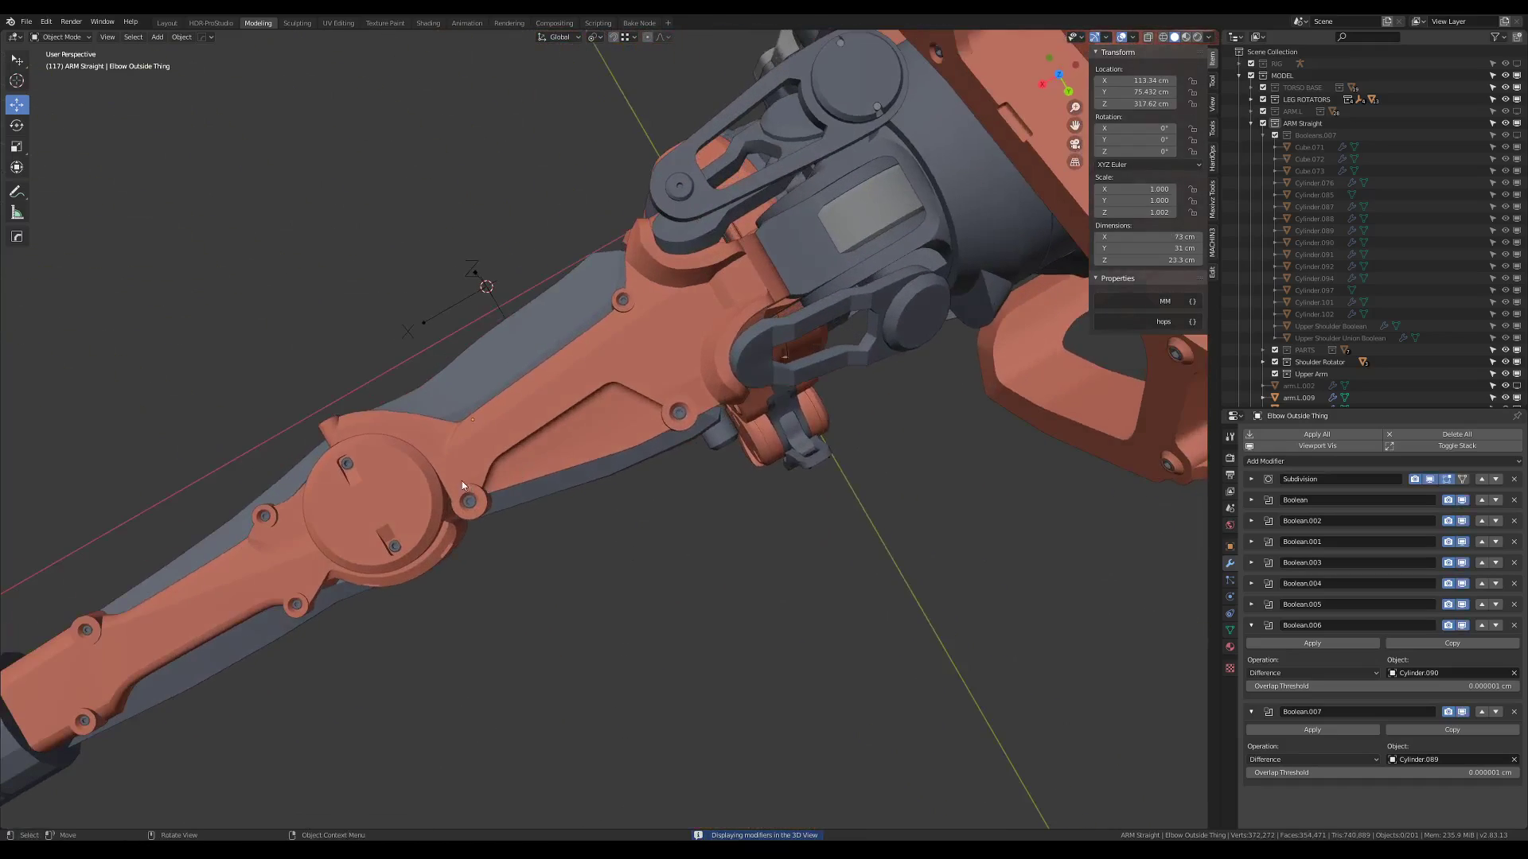
pyautogui.moveTo(685, 389); pyautogui.dragTo(603, 444, button='middle')
pyautogui.press('KP_Divide')
pyautogui.press('KP_Divide')
pyautogui.press('z')
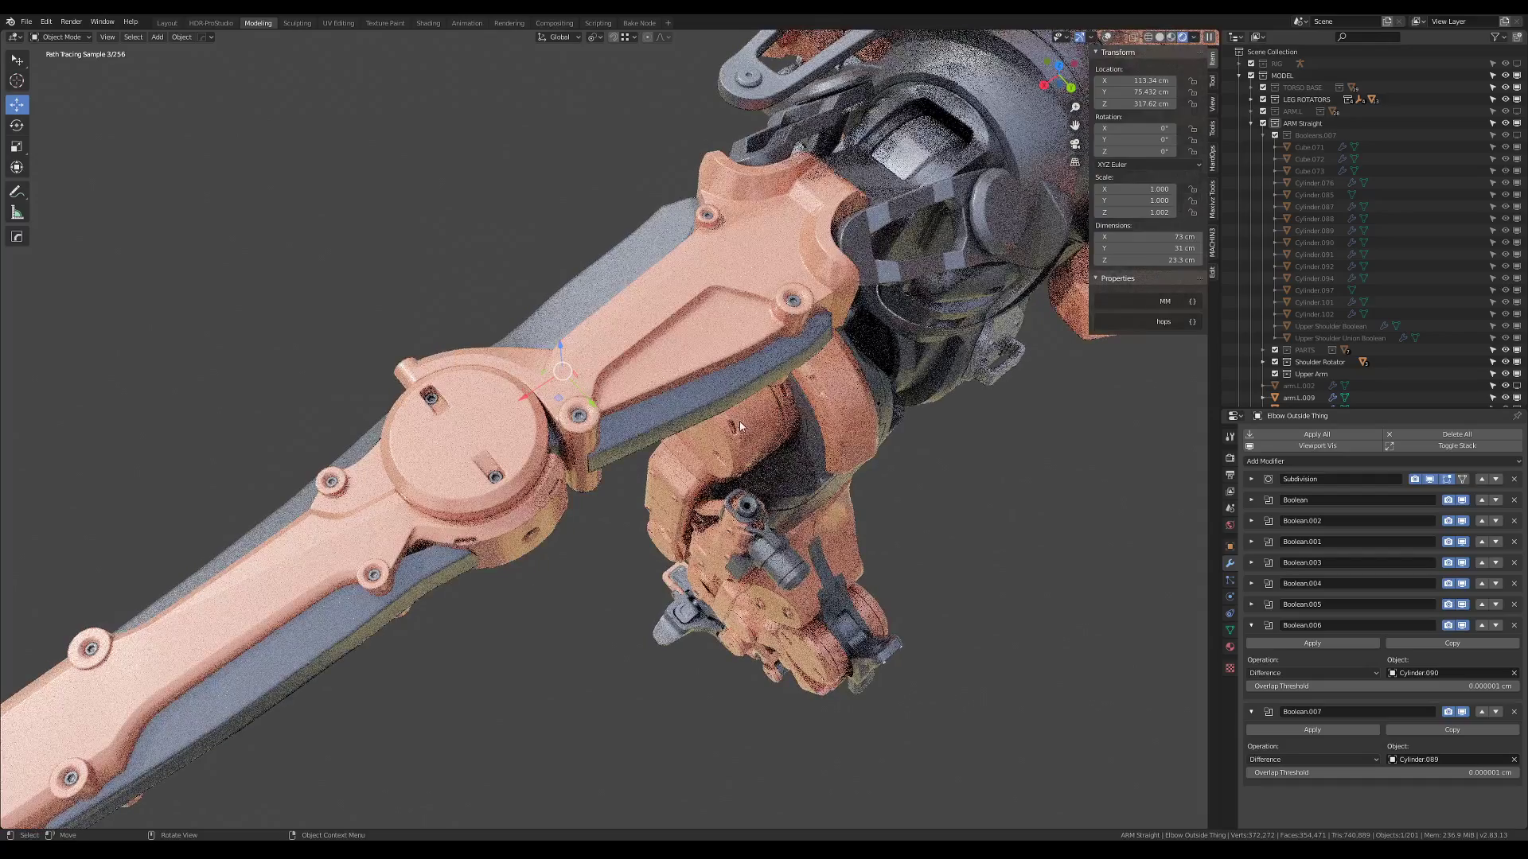
pyautogui.moveTo(730, 397)
pyautogui.mouseDown(button='middle')
pyautogui.moveTo(676, 433)
pyautogui.moveTo(675, 461)
pyautogui.moveTo(702, 451)
pyautogui.mouseUp(button='middle')
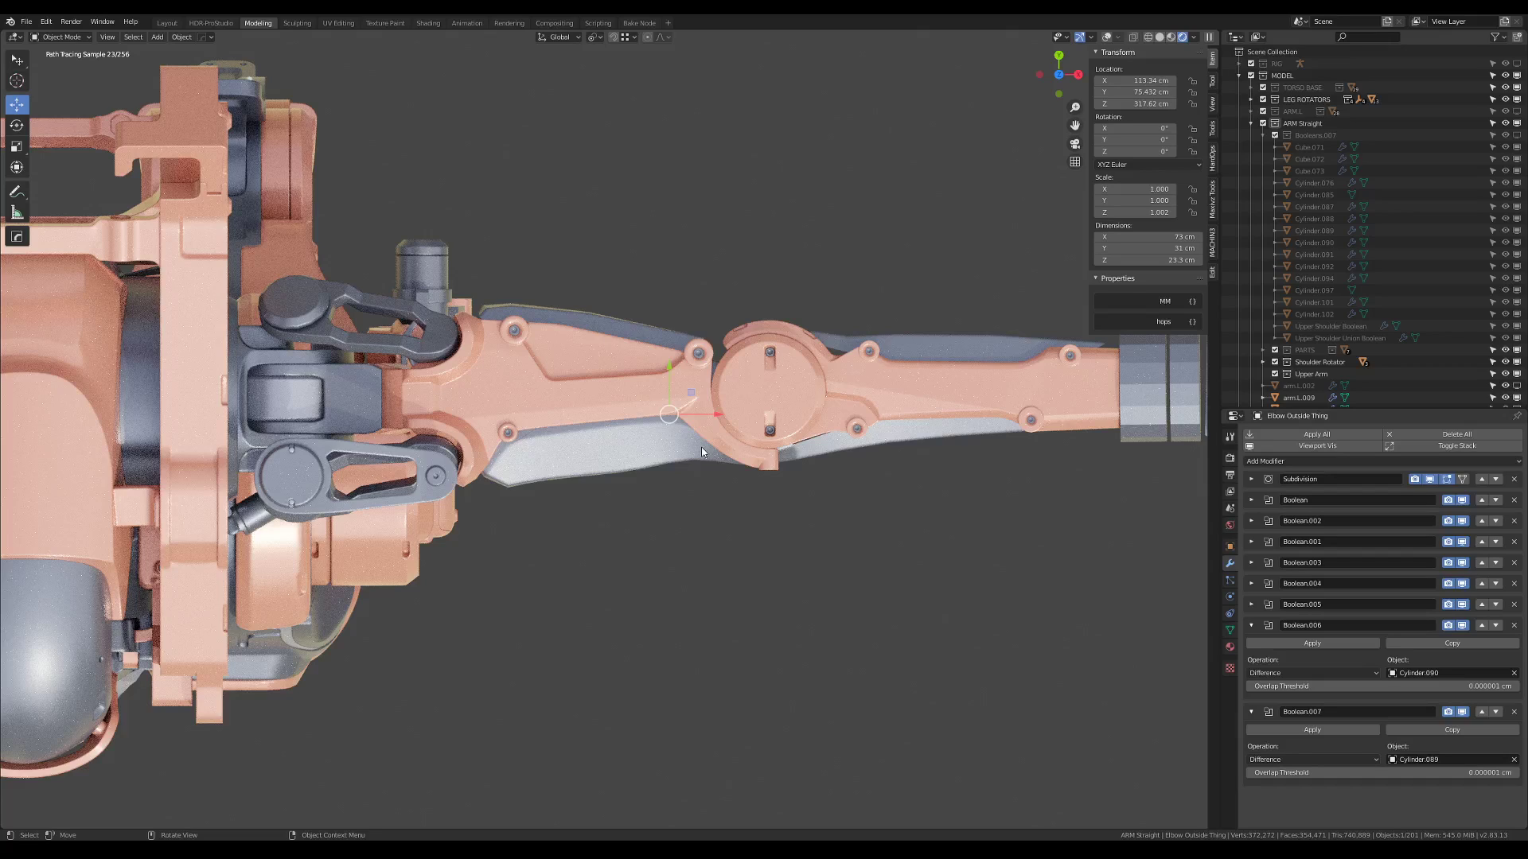
pyautogui.press('z')
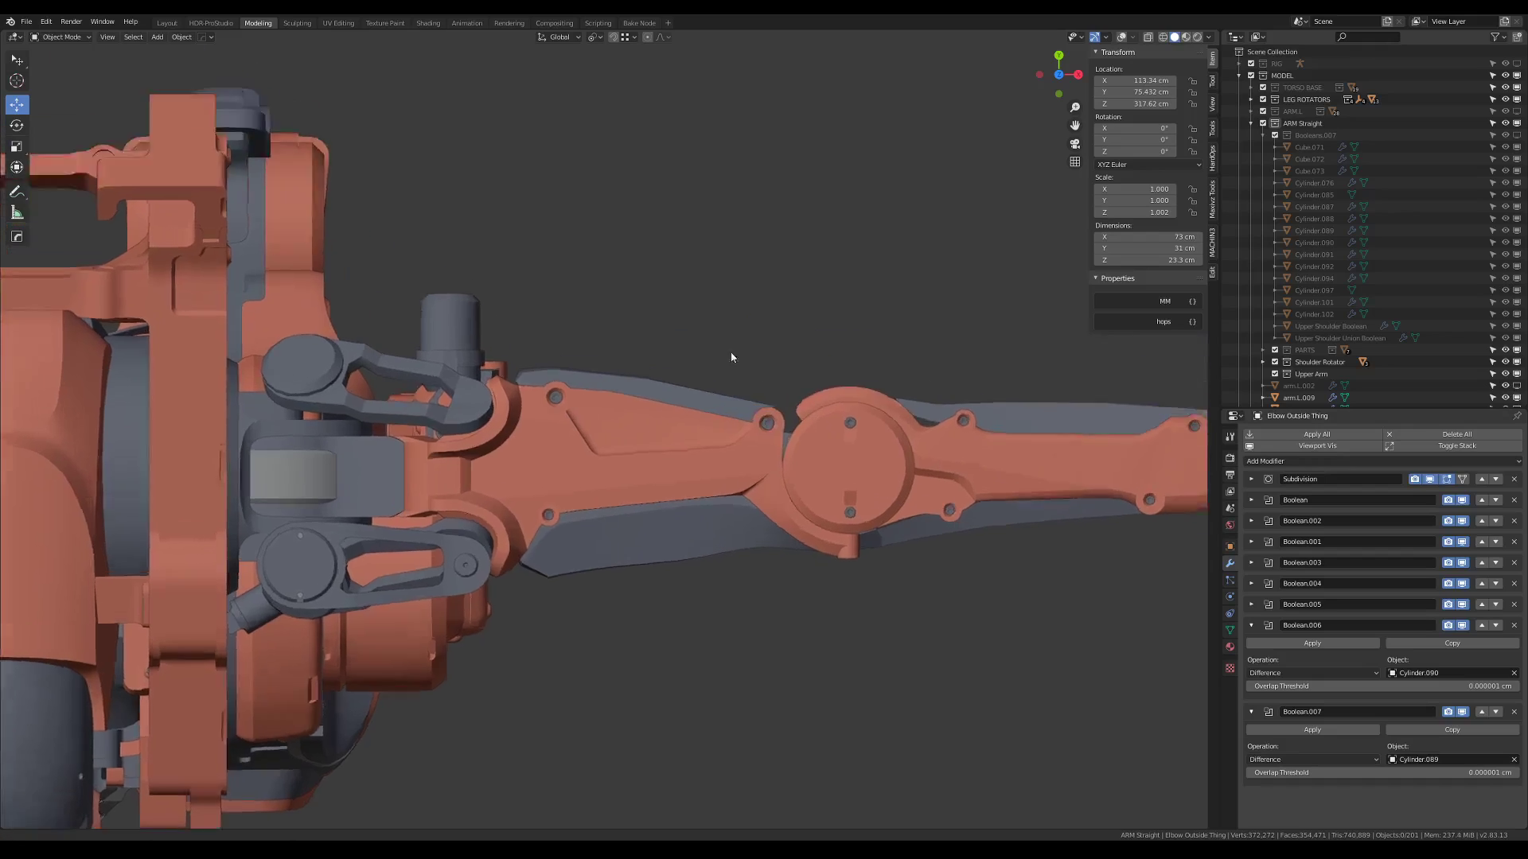
pyautogui.moveTo(730, 352)
pyautogui.mouseDown(button='middle')
pyautogui.moveTo(536, 370)
pyautogui.moveTo(652, 338)
pyautogui.moveTo(404, 328)
pyautogui.moveTo(479, 433)
pyautogui.moveTo(579, 398)
pyautogui.moveTo(658, 270)
pyautogui.moveTo(668, 150)
pyautogui.moveTo(657, 390)
pyautogui.moveTo(634, 303)
pyautogui.mouseUp(button='middle')
# Try another adjustment on the isolated panel's lengthwise mesh strip, and undo it
pyautogui.press('KP_Divide')
pyautogui.press('Tab')
pyautogui.keyDown('alt'); pyautogui.click(573, 431); pyautogui.keyUp('alt')
pyautogui.keyDown('ctrl'); pyautogui.click(559, 412); pyautogui.keyUp('ctrl')
pyautogui.rightClick(583, 395)
pyautogui.click(561, 374)
pyautogui.click(637, 391)
pyautogui.hotkey('ctrl', 'z')
# Examine the panel's facets and recess in rendered shading from above, isolated and within the whole arm
pyautogui.press('Tab')
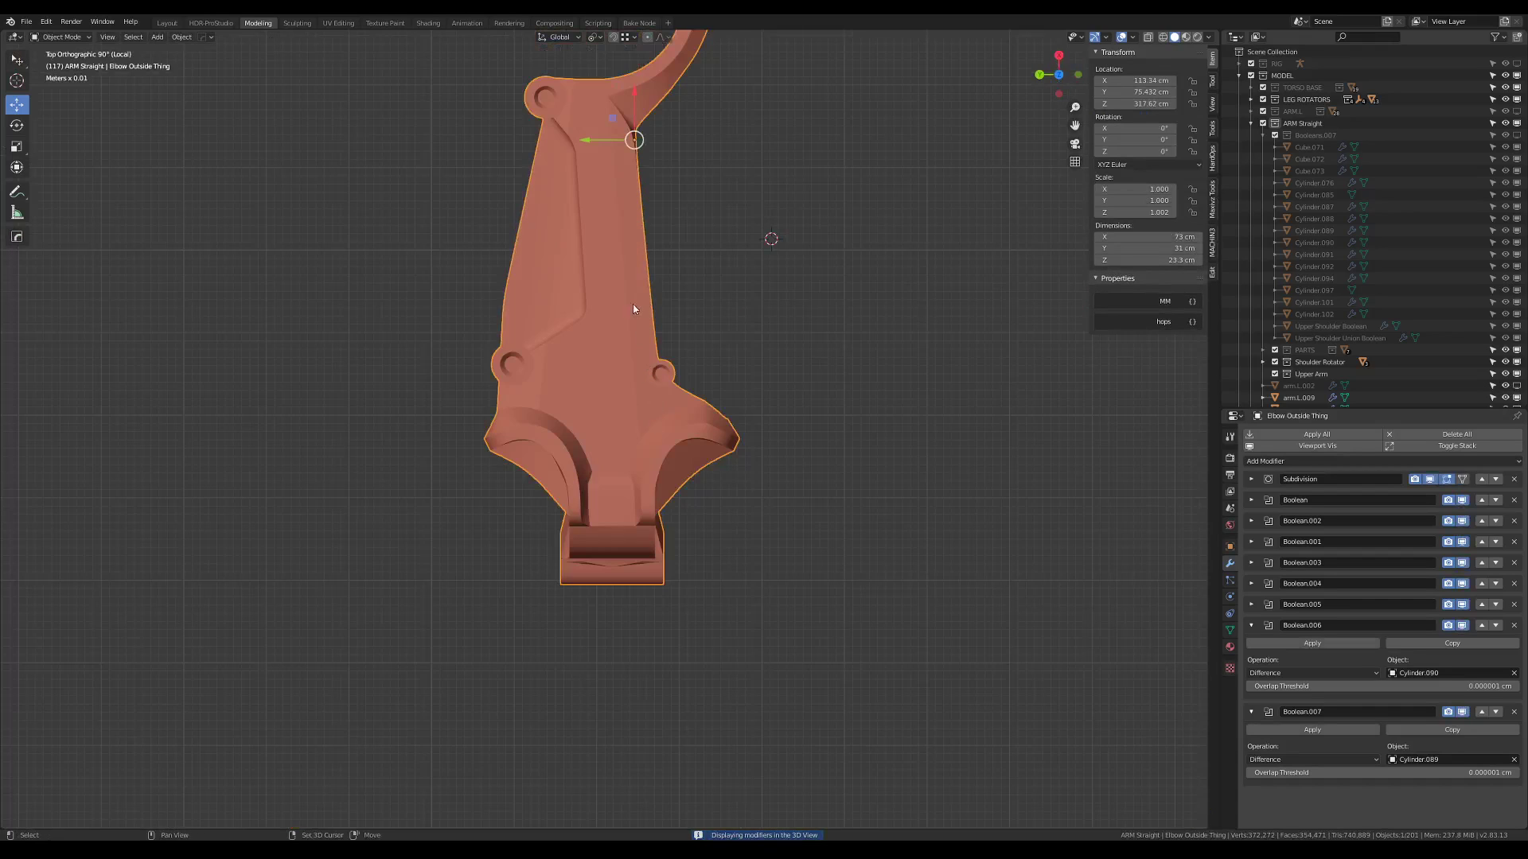
pyautogui.press('z')
pyautogui.click(679, 311)
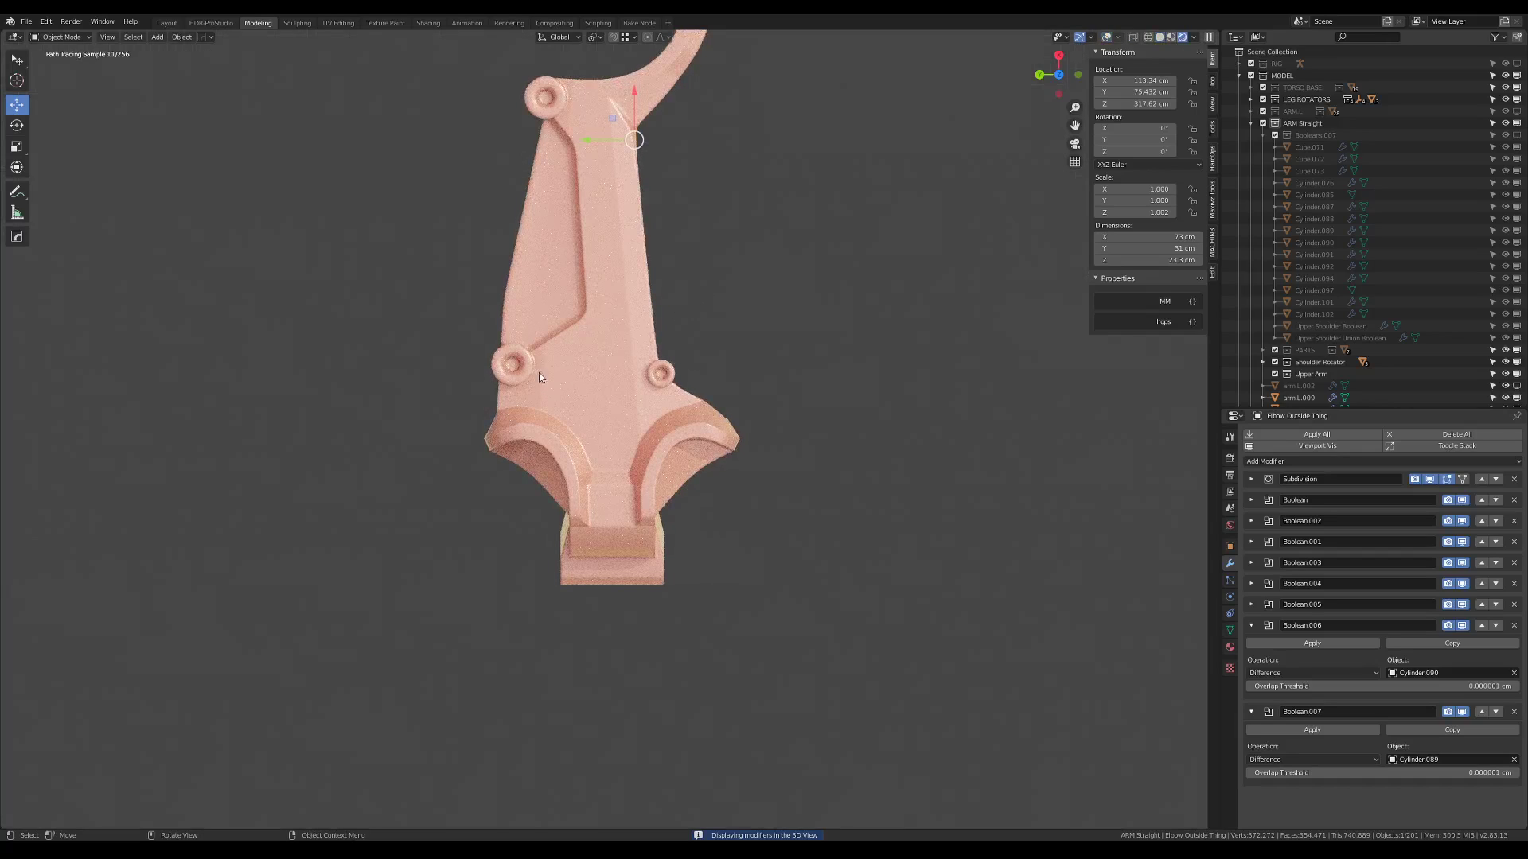
pyautogui.keyDown('shift'); pyautogui.moveTo(619, 153); pyautogui.dragTo(623, 389, button='middle'); pyautogui.keyUp('shift')
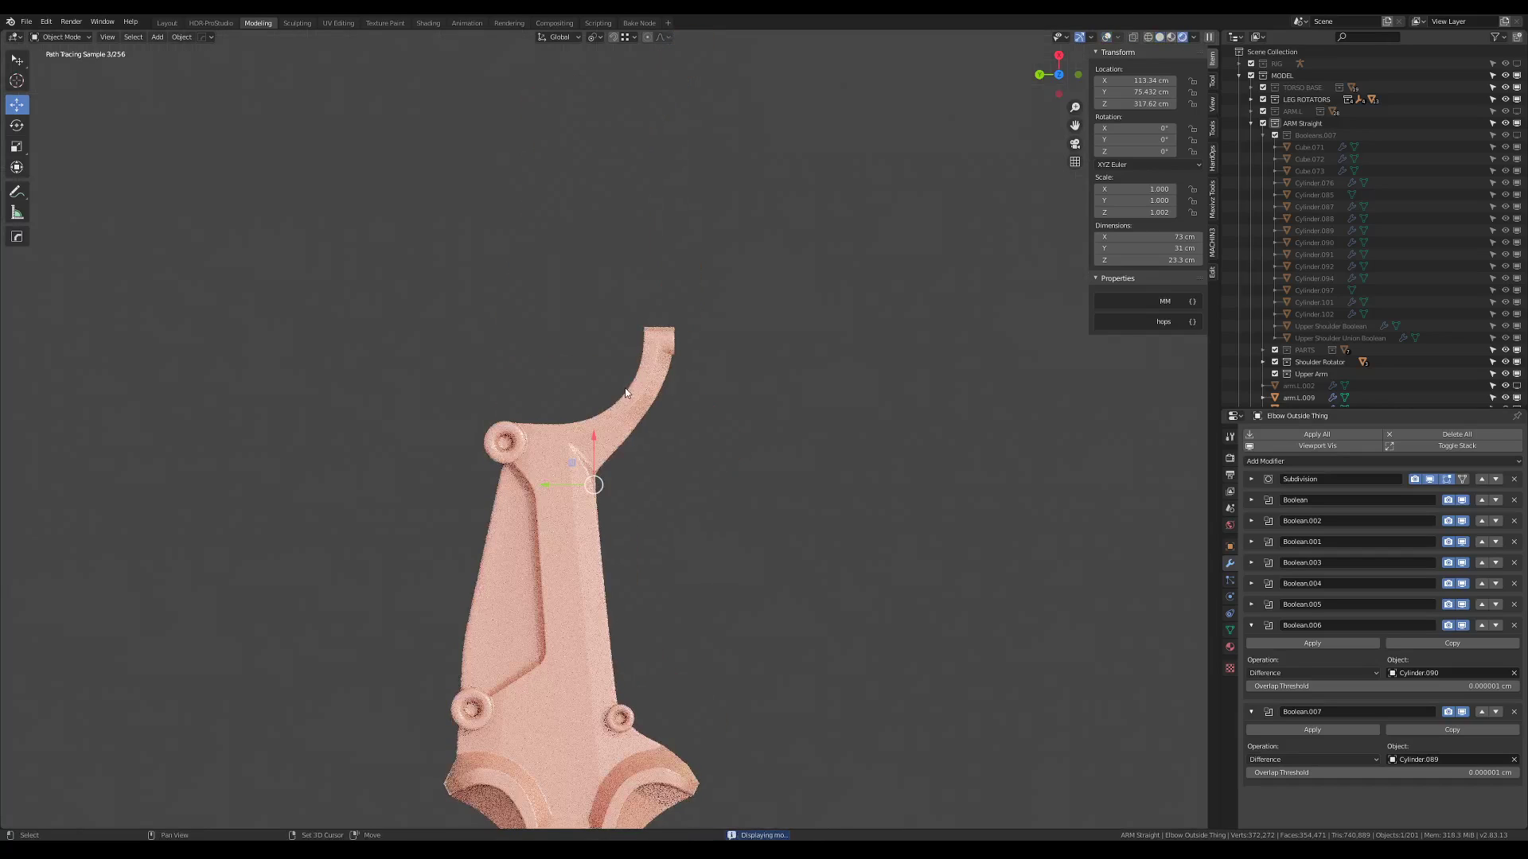
pyautogui.scroll(8, 667, 509)
pyautogui.scroll(-2, 595, 346)
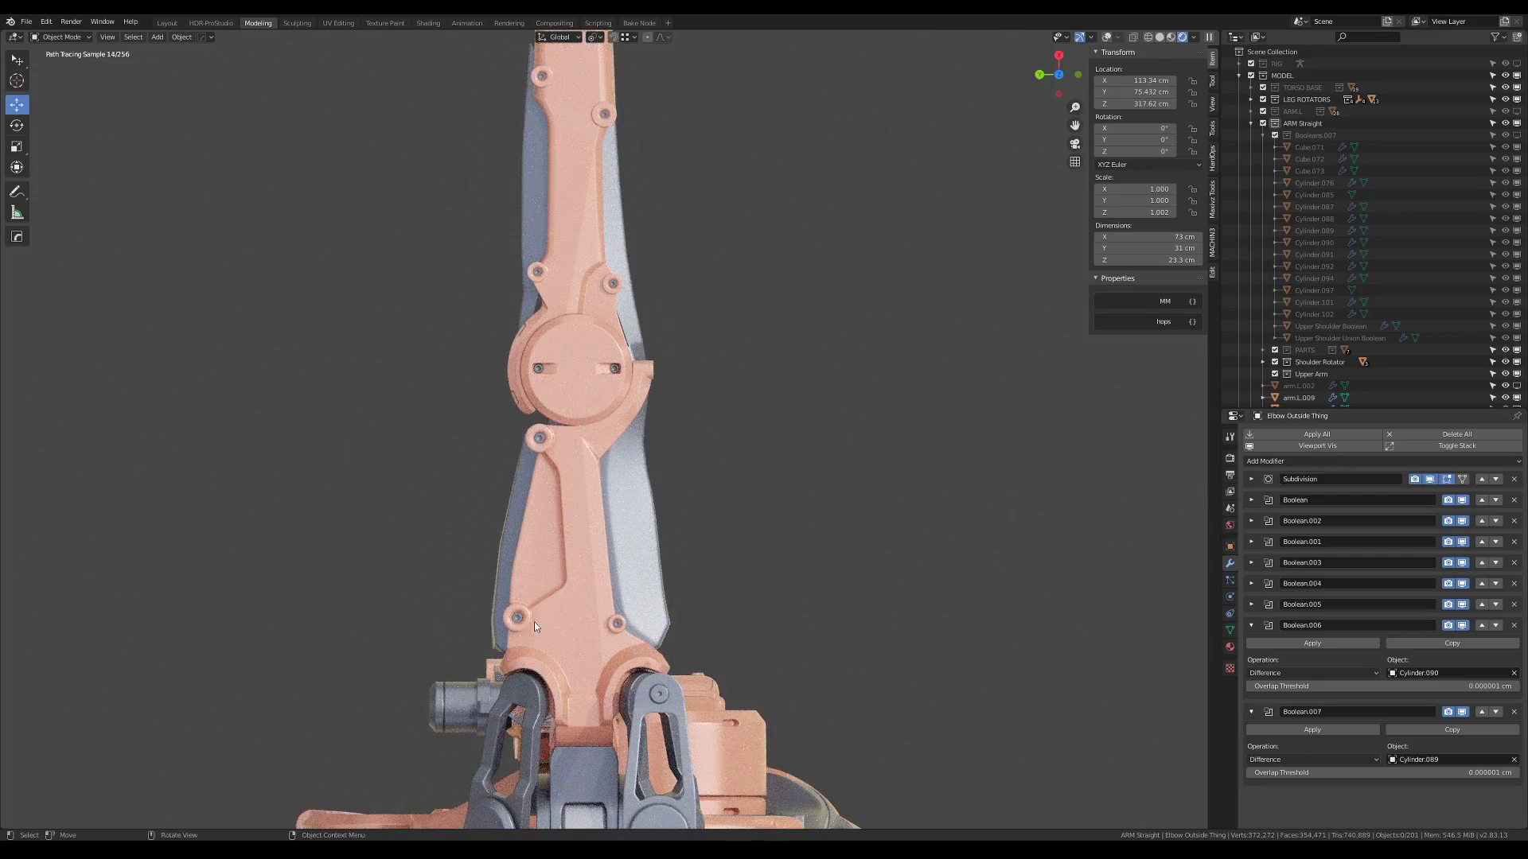
pyautogui.moveTo(596, 240); pyautogui.dragTo(618, 317, button='middle')
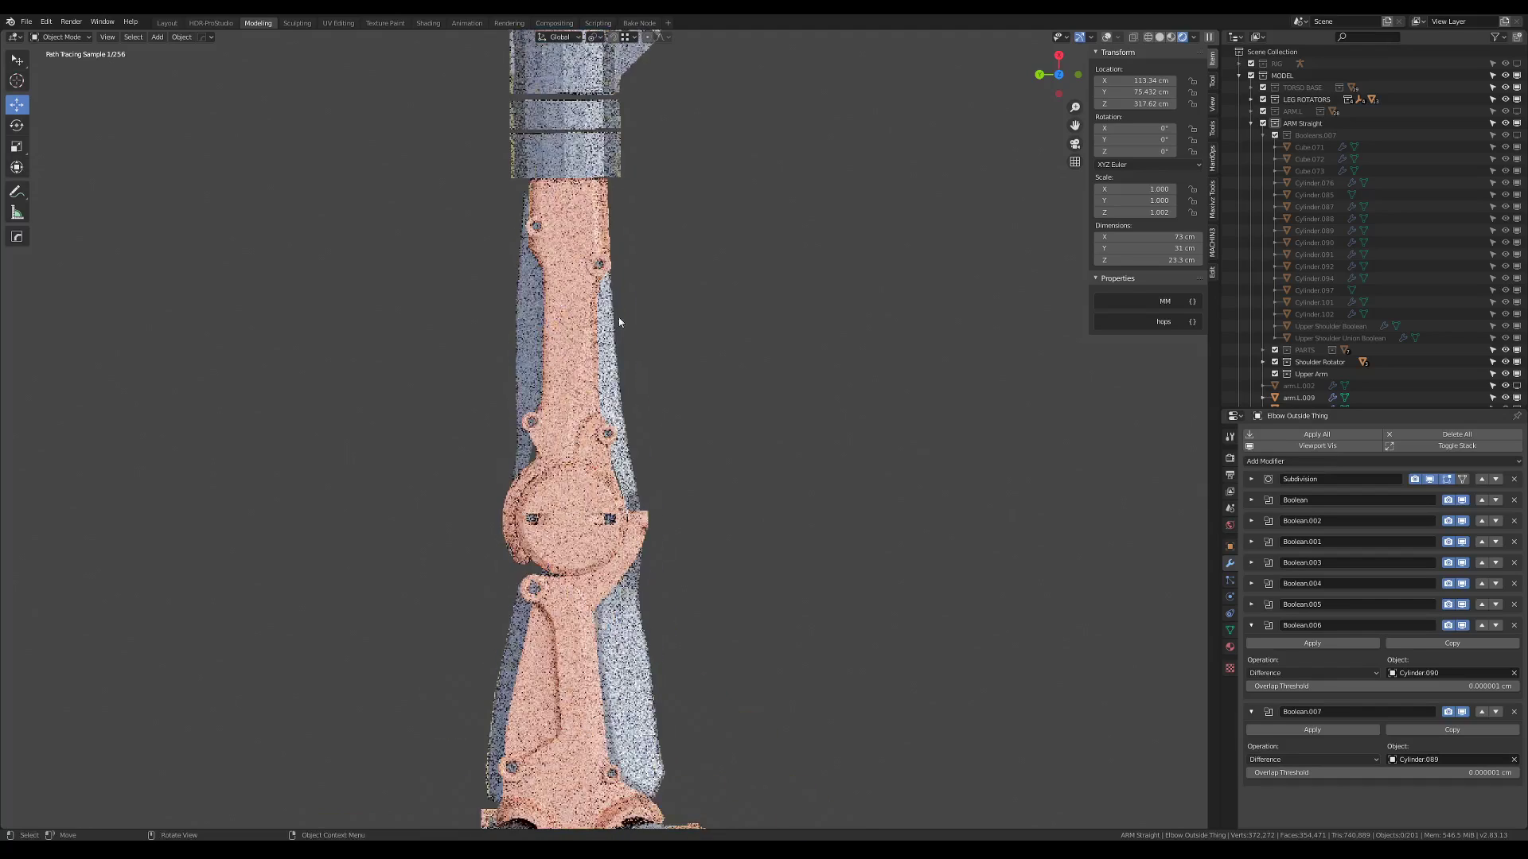
pyautogui.press('z')
# Isolate the panel and open its mesh with modifiers hidden, focusing on the vertices of the curved wall below the shoulder rim
pyautogui.moveTo(475, 352)
pyautogui.mouseDown(button='middle')
pyautogui.moveTo(484, 331)
pyautogui.moveTo(609, 316)
pyautogui.moveTo(571, 314)
pyautogui.moveTo(648, 324)
pyautogui.moveTo(632, 374)
pyautogui.moveTo(700, 368)
pyautogui.mouseUp(button='middle')
pyautogui.moveTo(803, 286); pyautogui.dragTo(572, 336, button='middle')
pyautogui.press('KP_Divide')
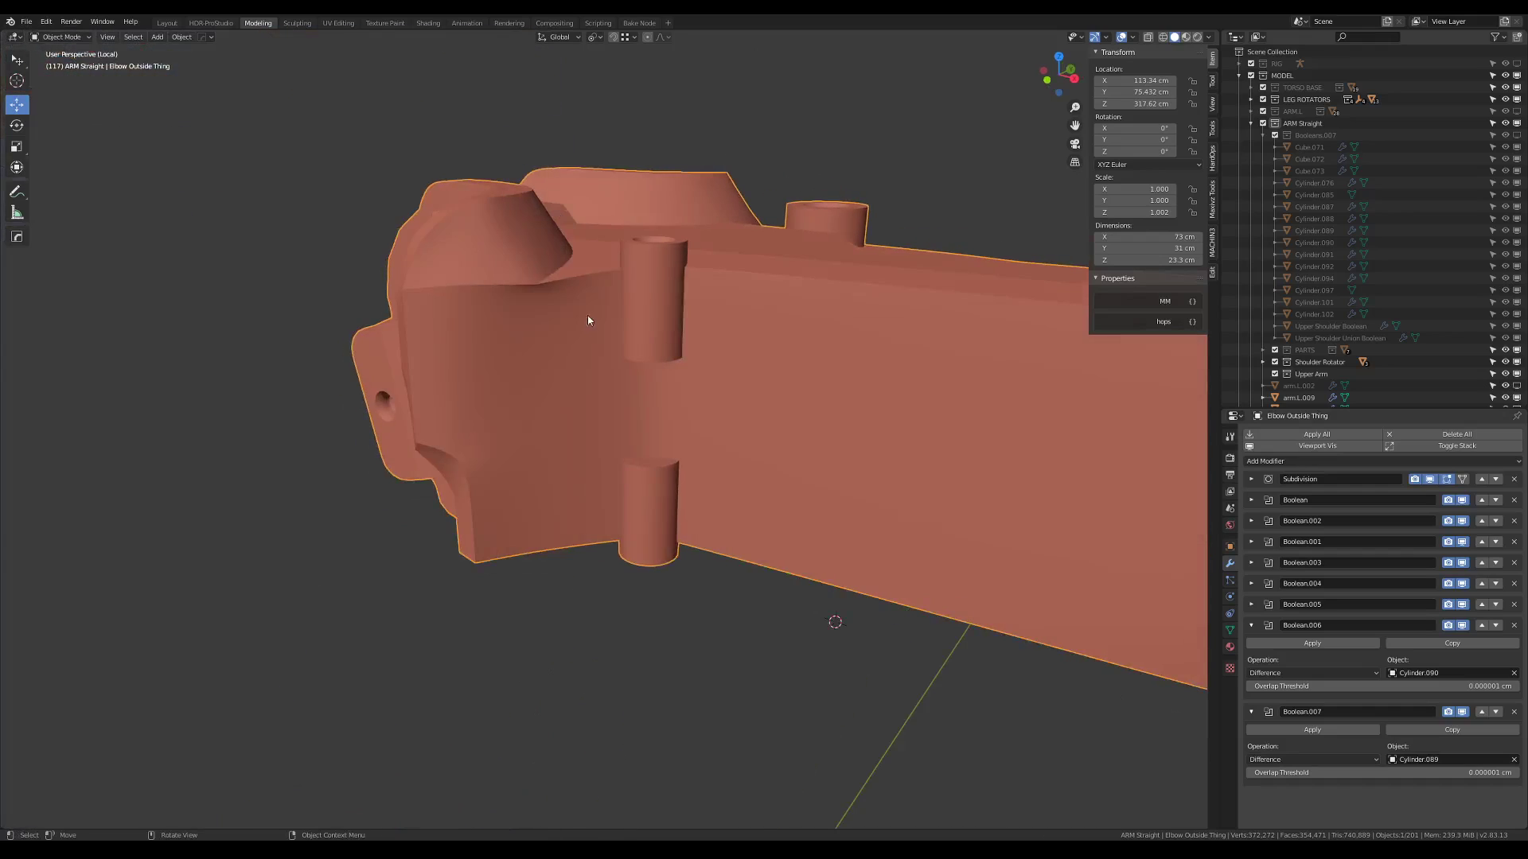
pyautogui.press('Tab')
pyautogui.hotkey('alt', 'v')
pyautogui.hotkey('alt', 'z')
pyautogui.click(533, 285)
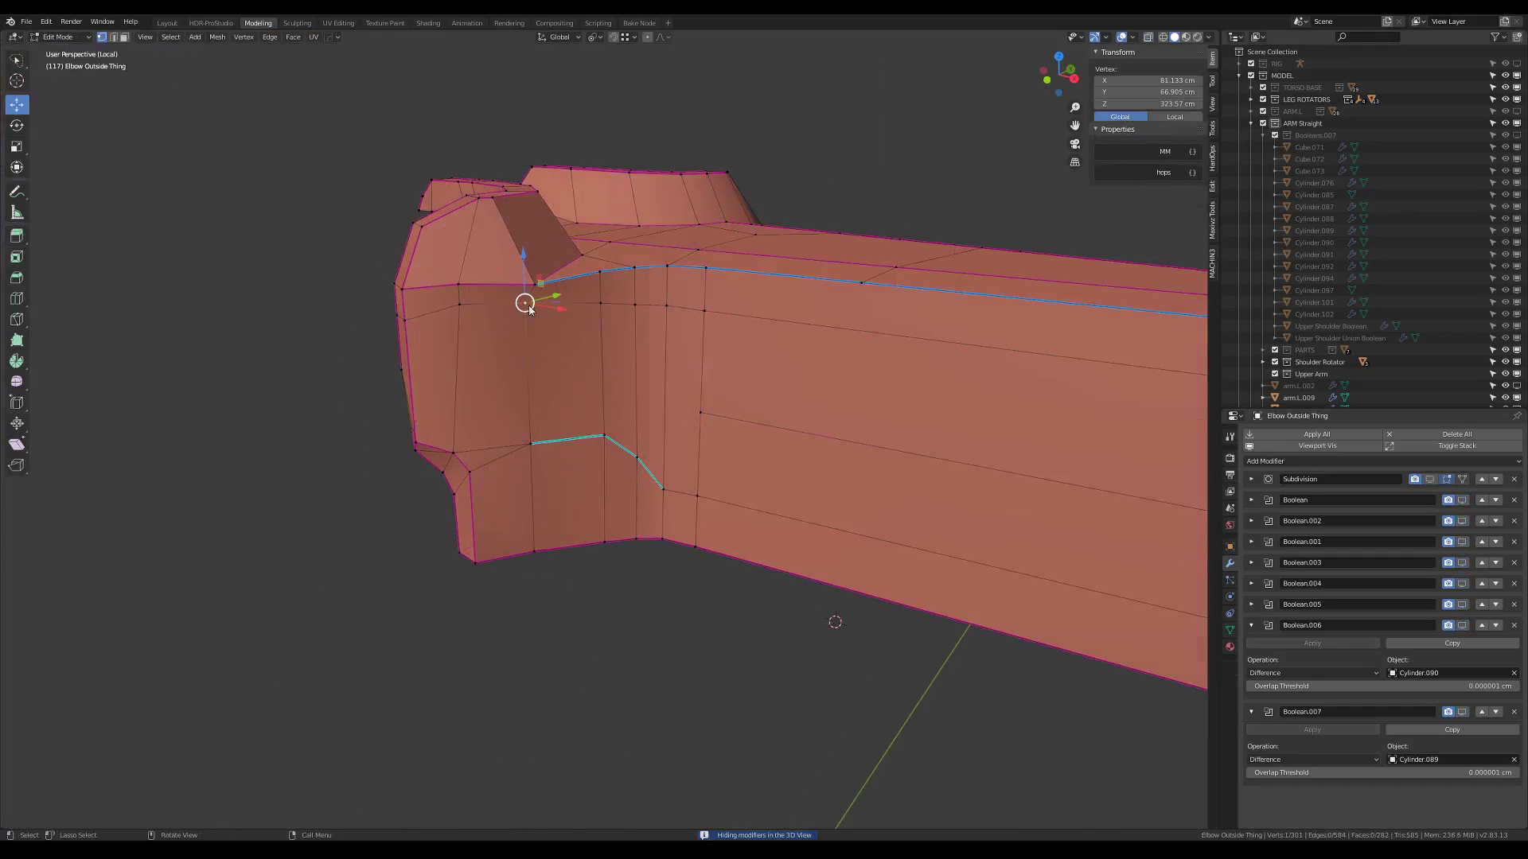
pyautogui.press('KP_Decimal')
pyautogui.scroll(-5, 578, 442)
# Turn on snapping and move the curved wall's middle and lower vertices in the XY plane to align with the vertices above
pyautogui.hotkey('shift', 'Tab')
pyautogui.moveTo(577, 443); pyautogui.dragTo(596, 383, button='middle')
pyautogui.click(626, 422)
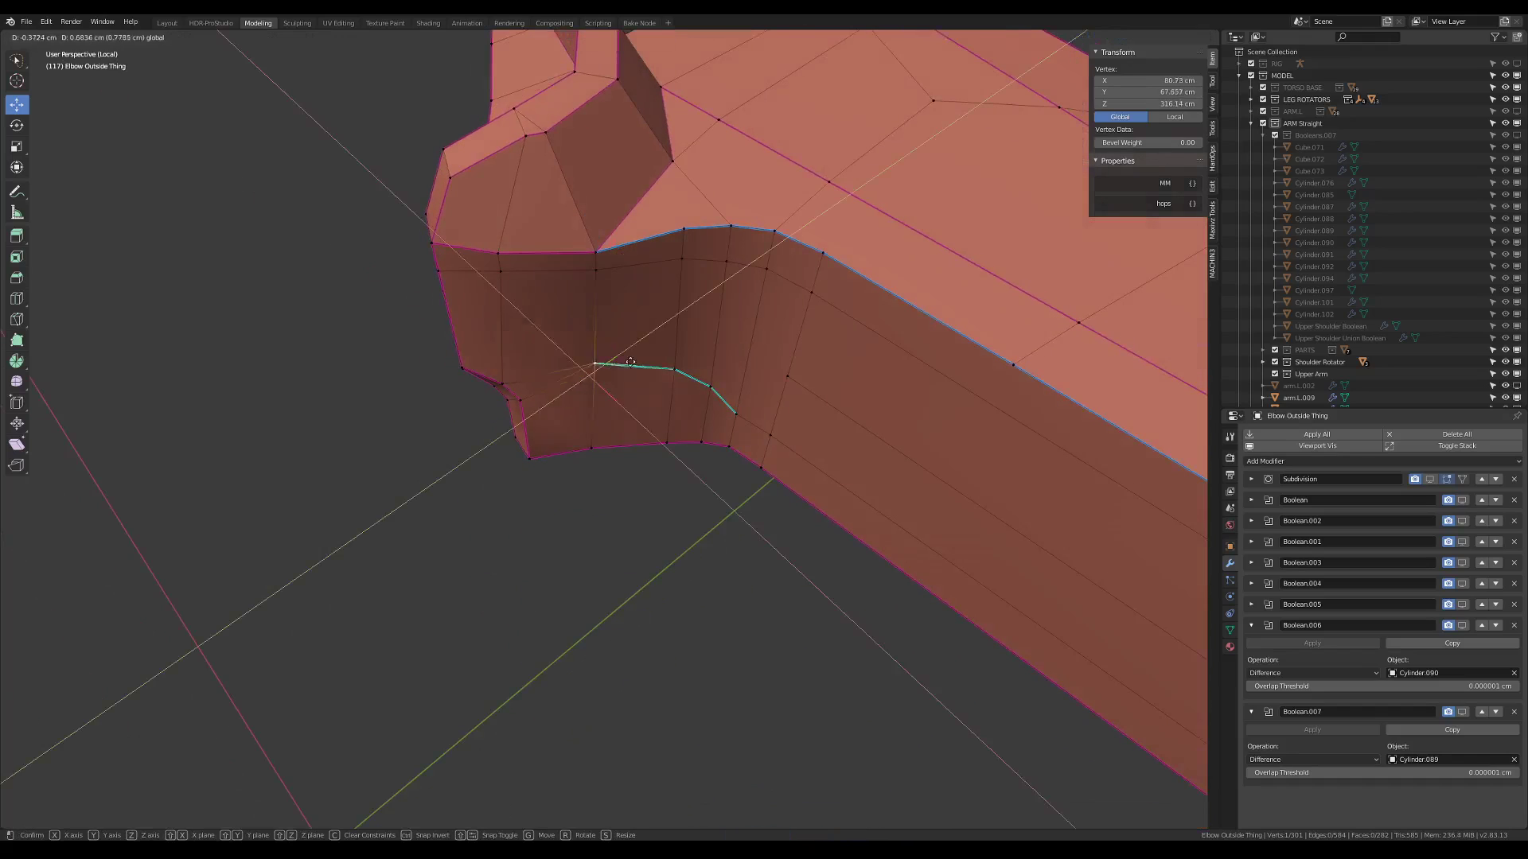
pyautogui.moveTo(630, 362); pyautogui.dragTo(631, 424)
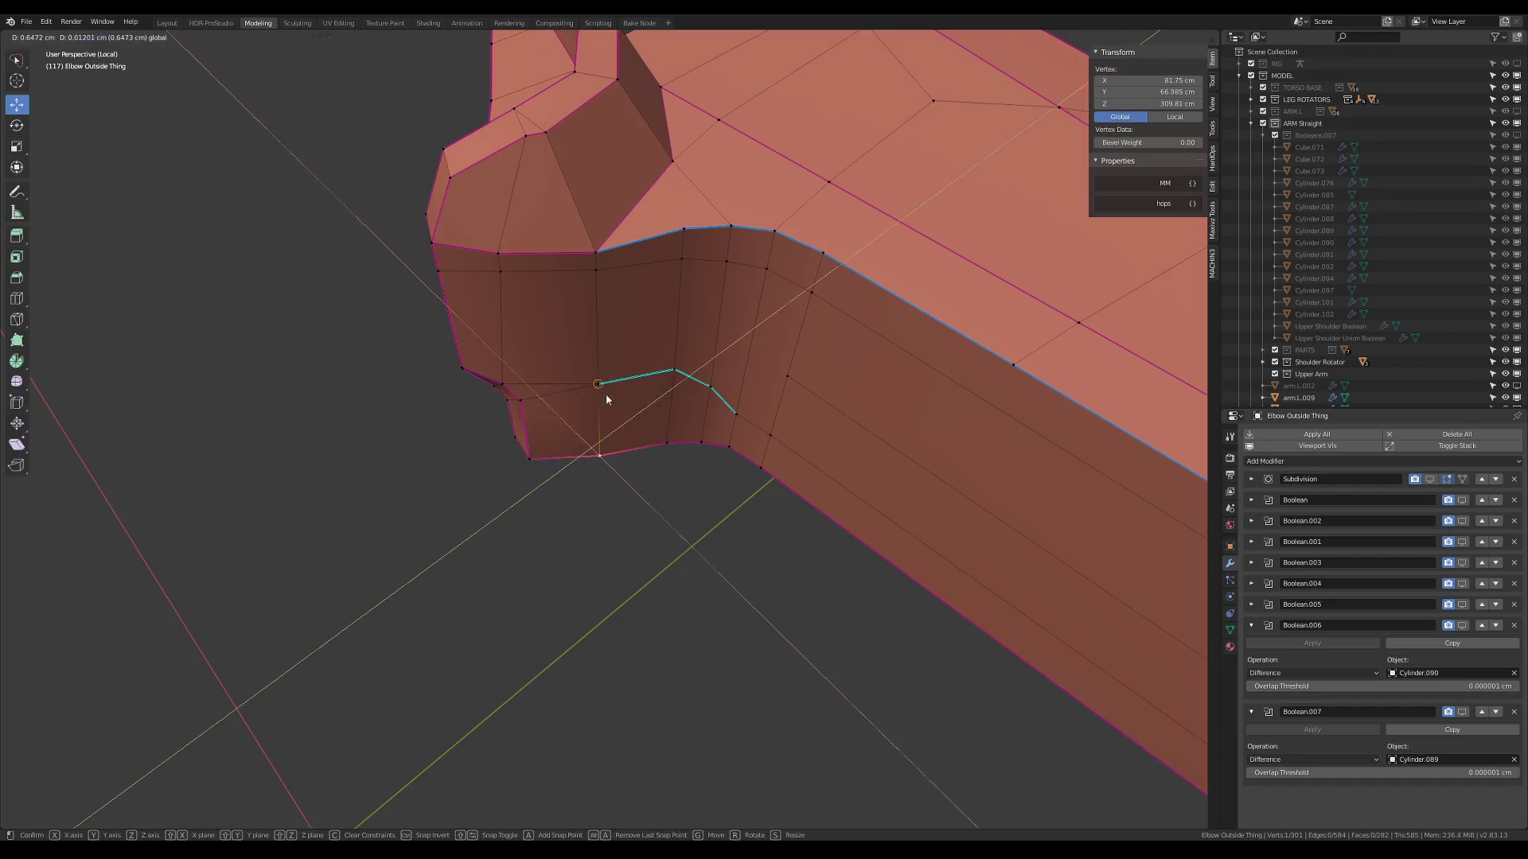
pyautogui.click(606, 398)
pyautogui.moveTo(607, 398)
pyautogui.mouseDown(button='middle')
pyautogui.moveTo(607, 252)
pyautogui.moveTo(631, 293)
pyautogui.moveTo(636, 391)
pyautogui.moveTo(651, 371)
pyautogui.moveTo(620, 374)
pyautogui.mouseUp(button='middle')
# Return to object mode, show the whole robot around the panel again and save the file
pyautogui.press('Tab')
pyautogui.press('KP_Divide')
pyautogui.hotkey('ctrl', 's')
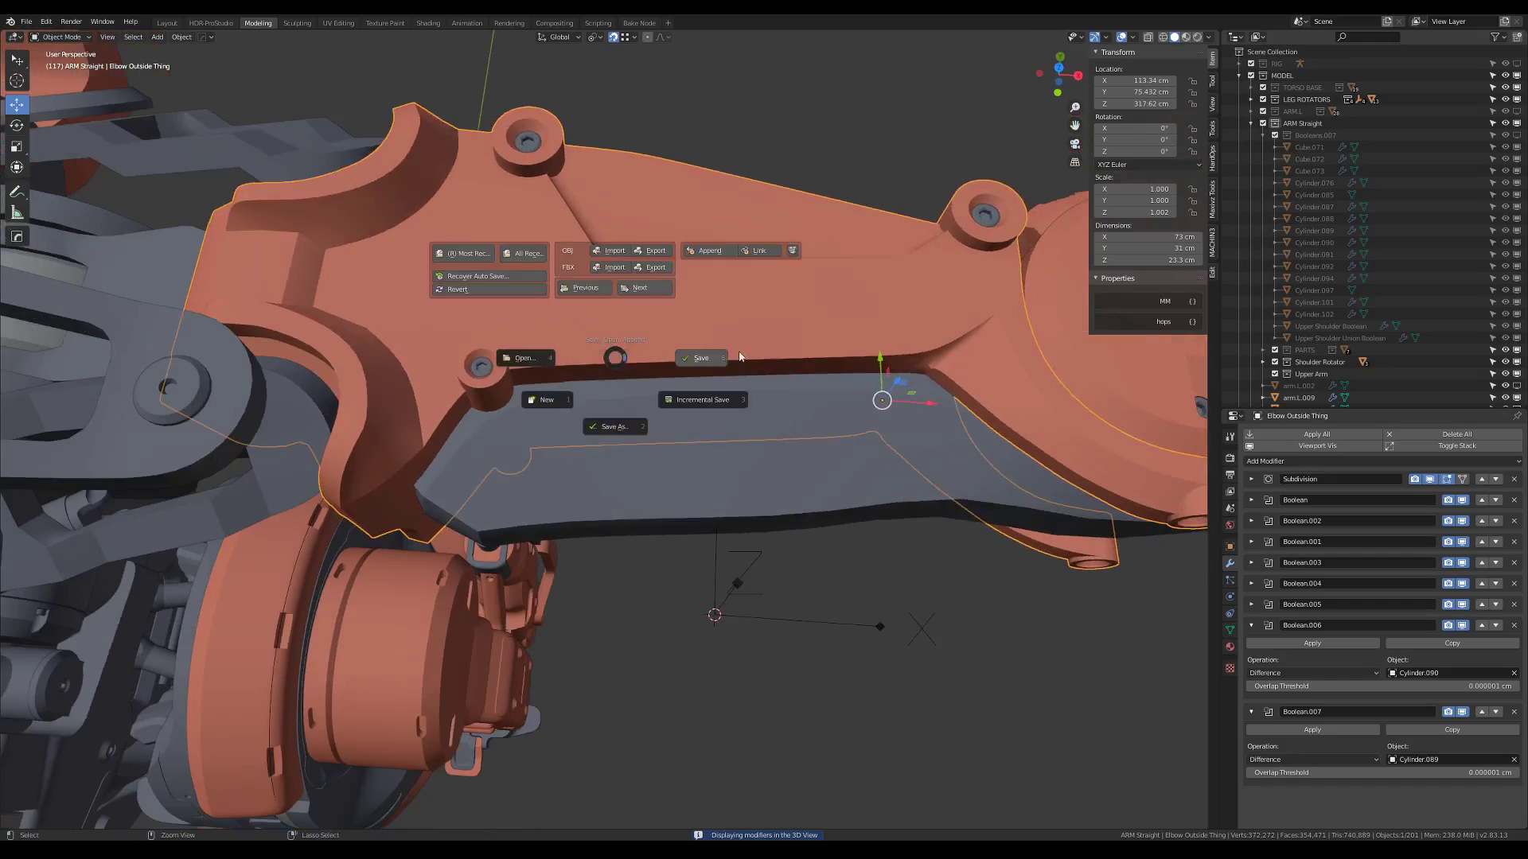
pyautogui.click(740, 357)
pyautogui.moveTo(740, 358); pyautogui.dragTo(641, 474, button='middle')
pyautogui.press('KP_7')
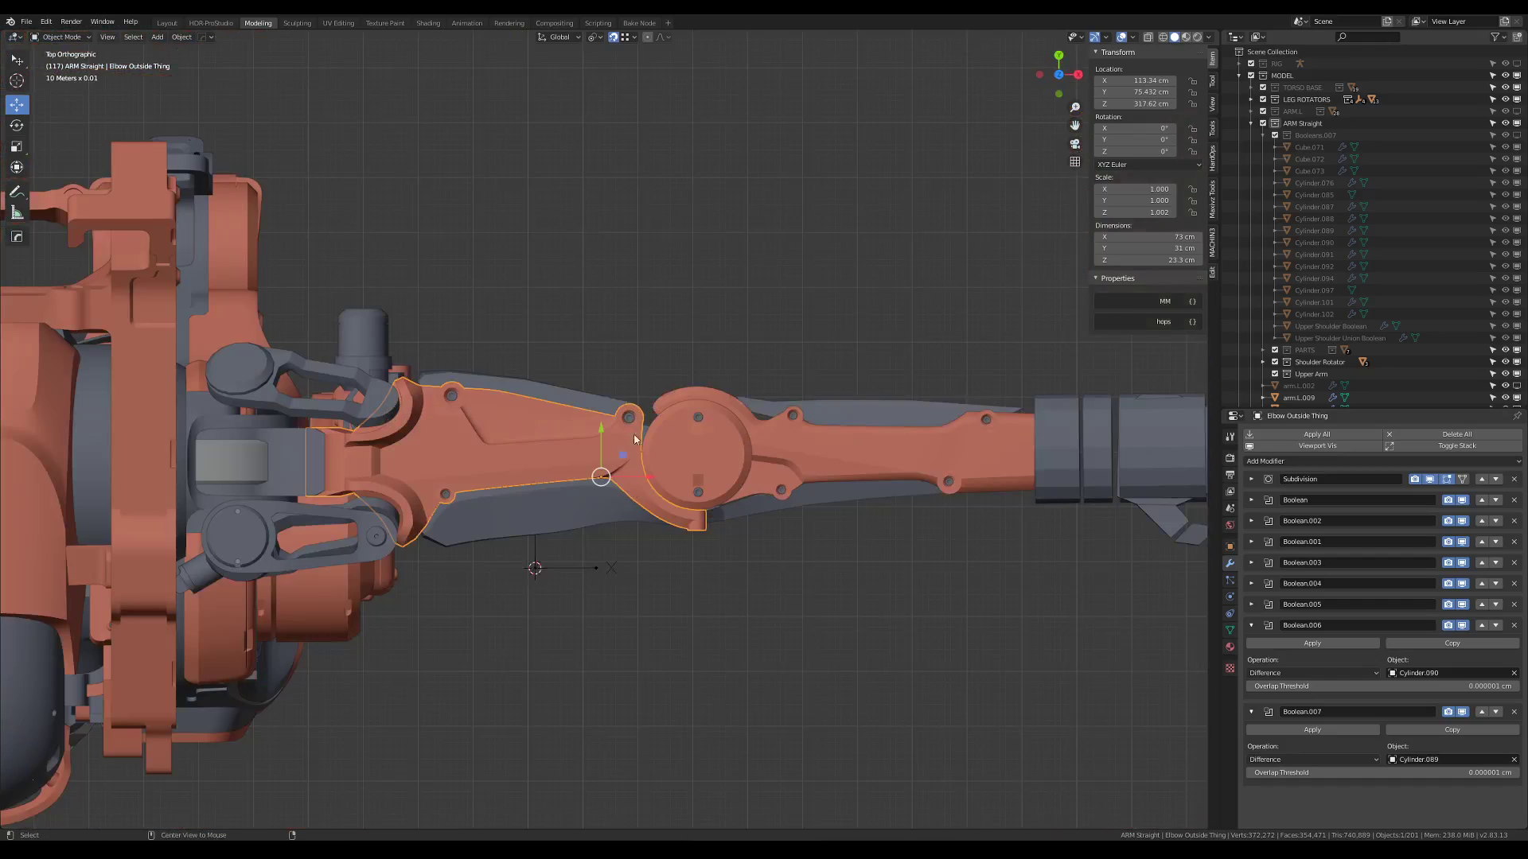